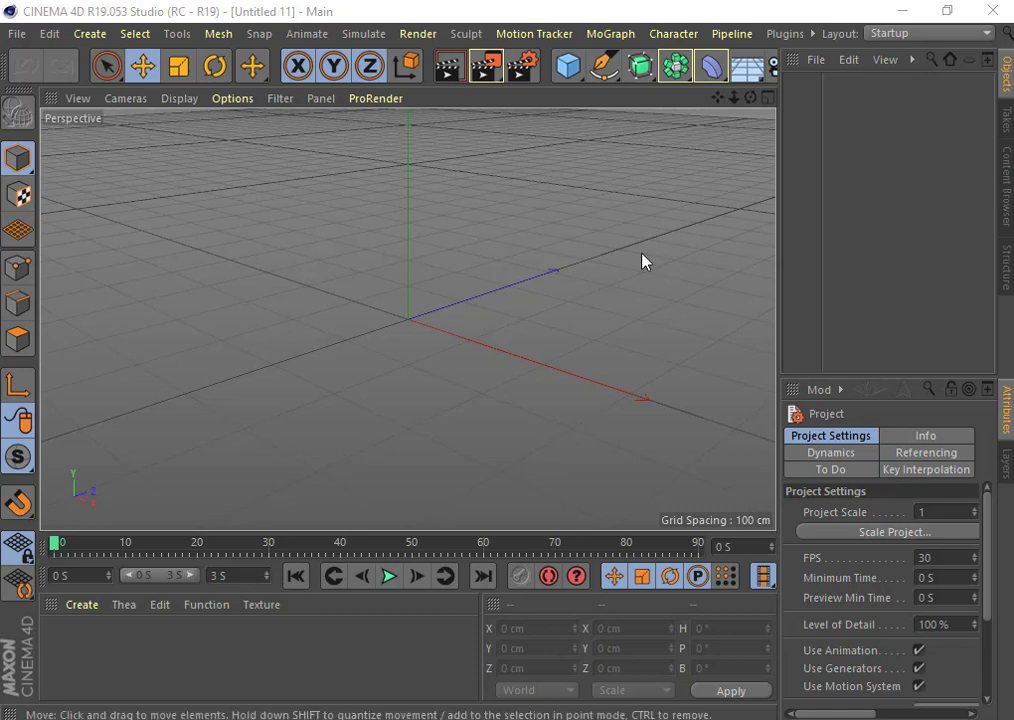
Add a 200 cm cube, zoom out, and convert it to an editable Polygon Object
left_click(570, 68)
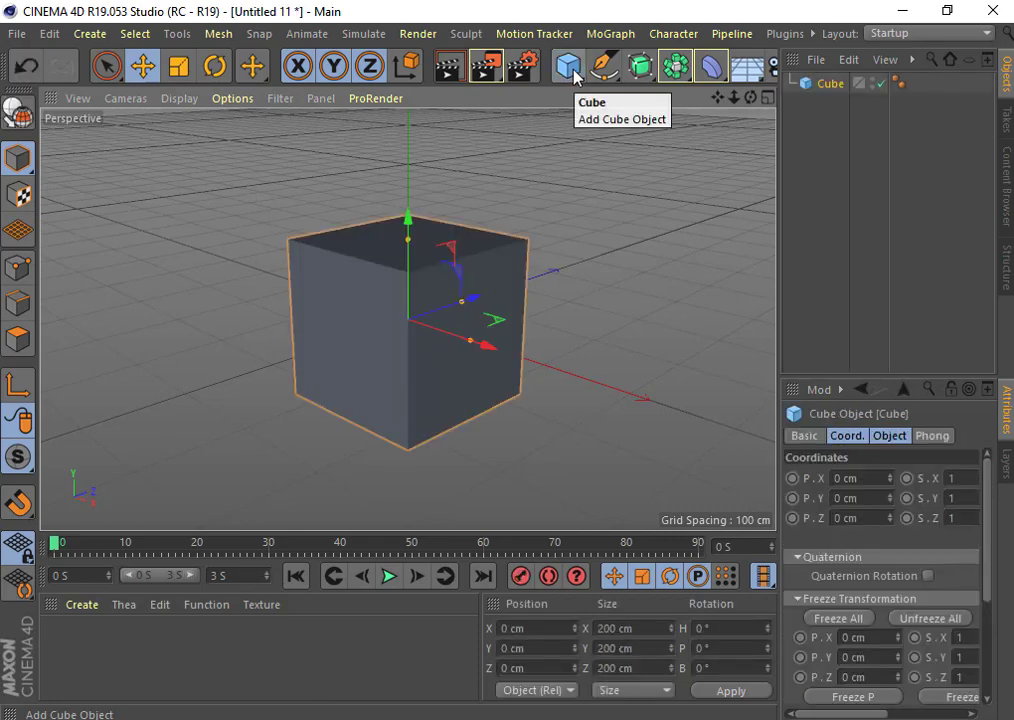
left_click_drag(737, 97, 313, 200)
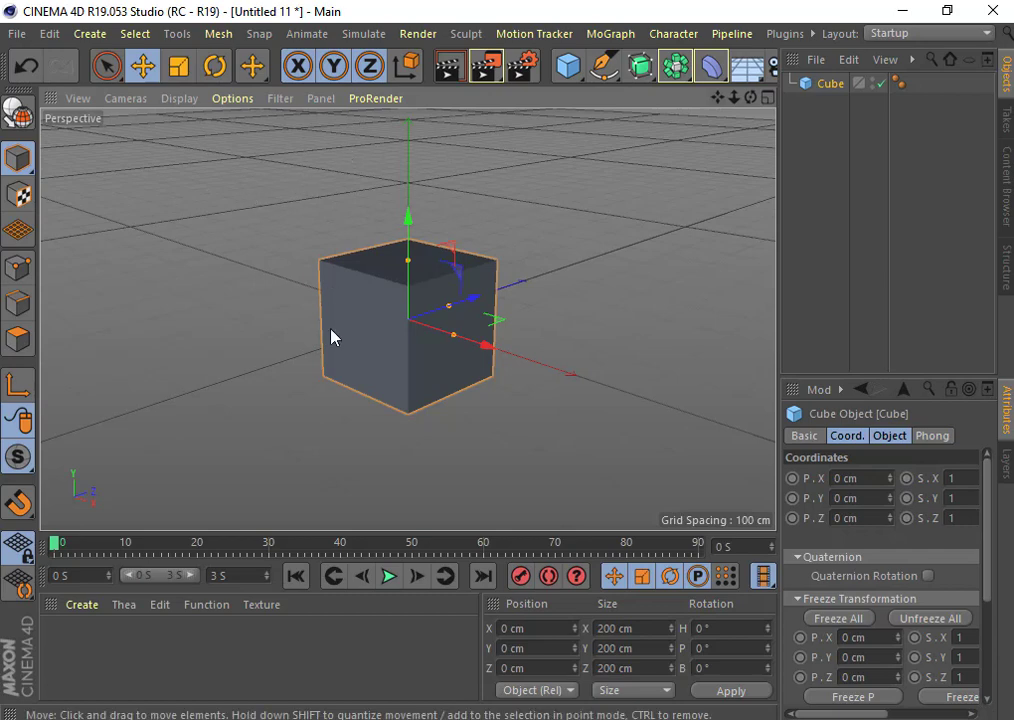
left_click(15, 120)
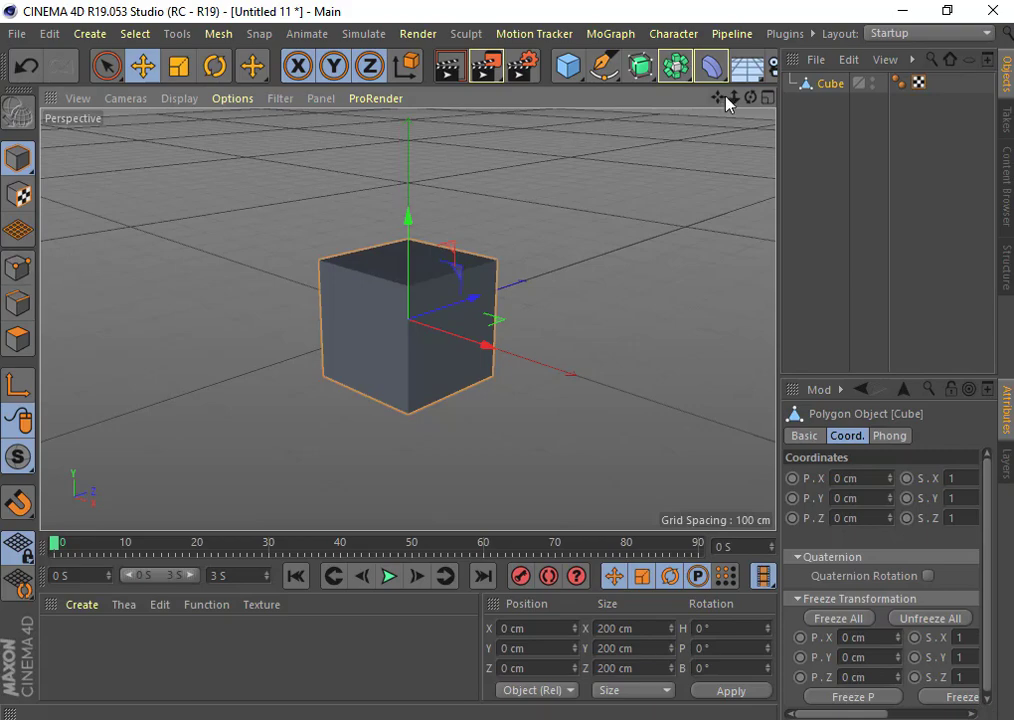
In Points mode, pick the cube's front top corner vertex at 100, 100, -100 cm
left_click_drag(717, 97, 652, 110)
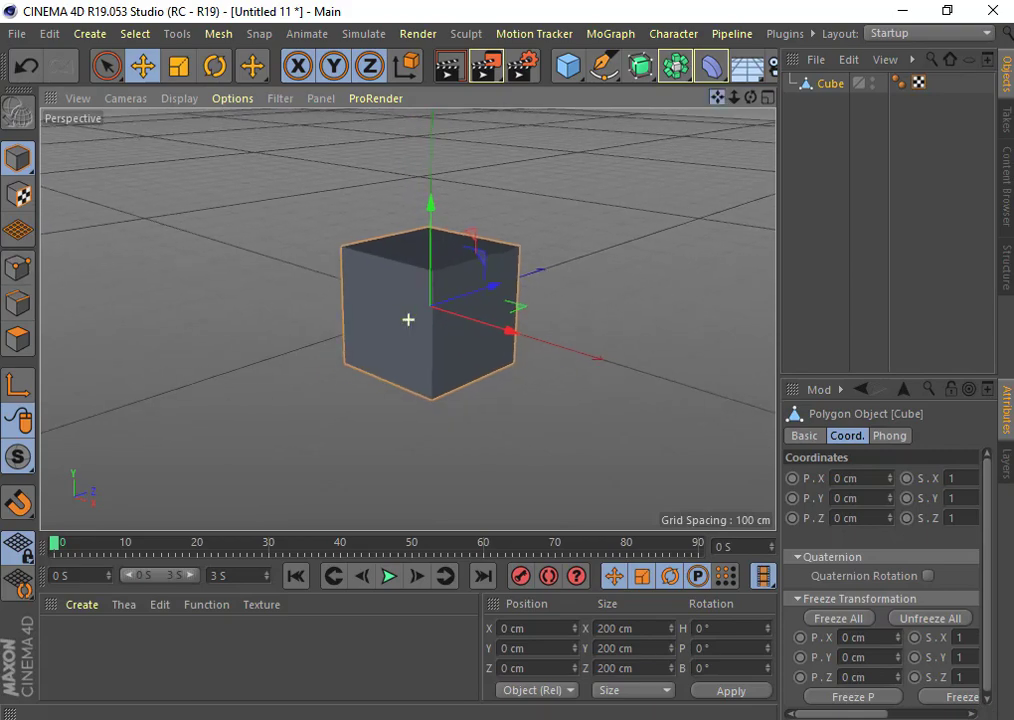
left_click(18, 267)
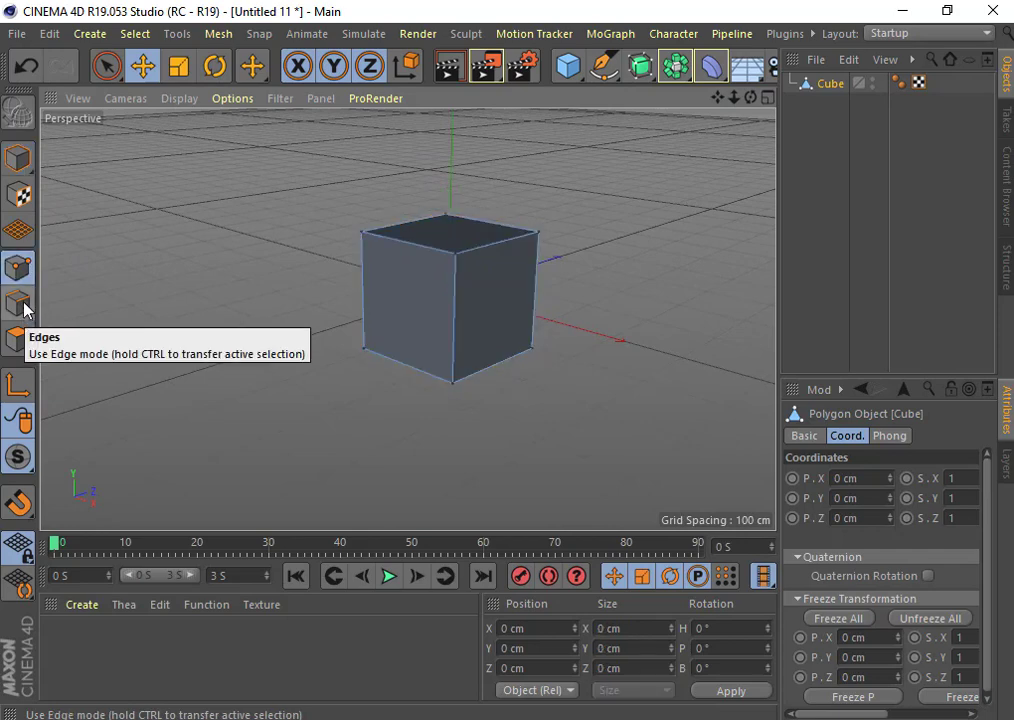
left_click(22, 305)
left_click(22, 342)
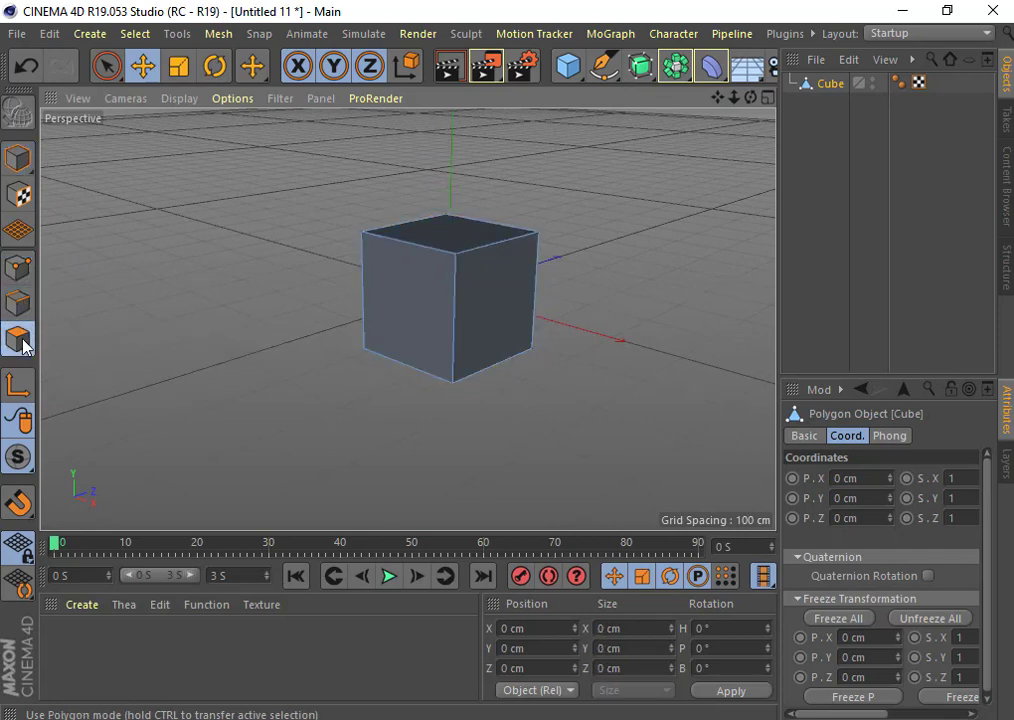
left_click(18, 267)
mouse_move(731, 104)
left_mouse_down()
mouse_move(704, 113)
mouse_move(700, 104)
left_mouse_up()
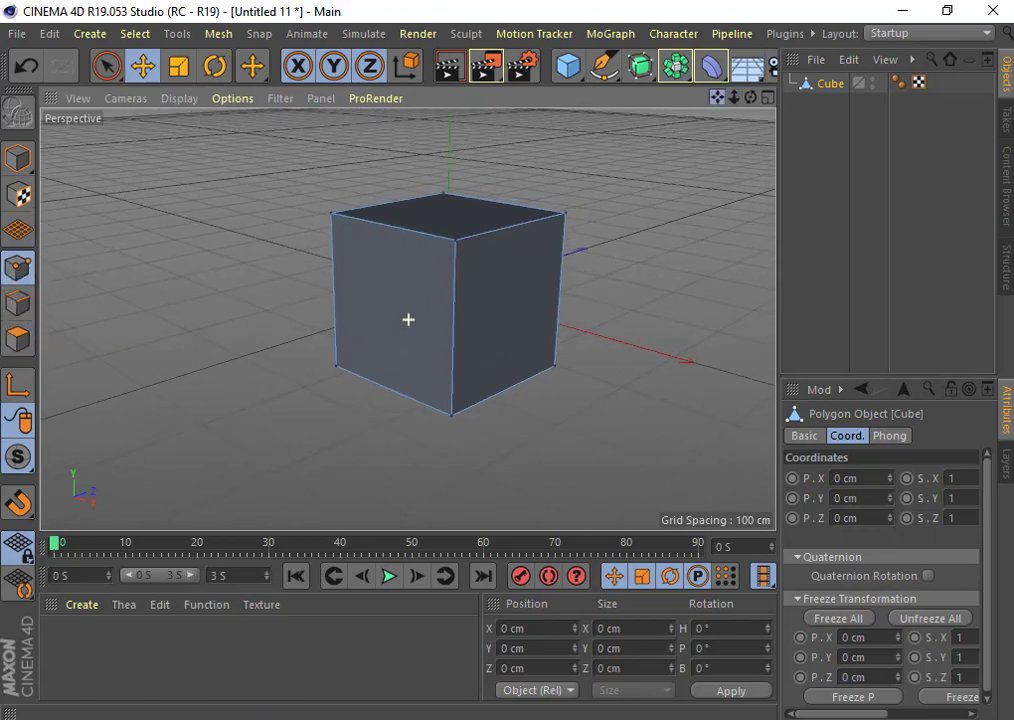
left_click(453, 240)
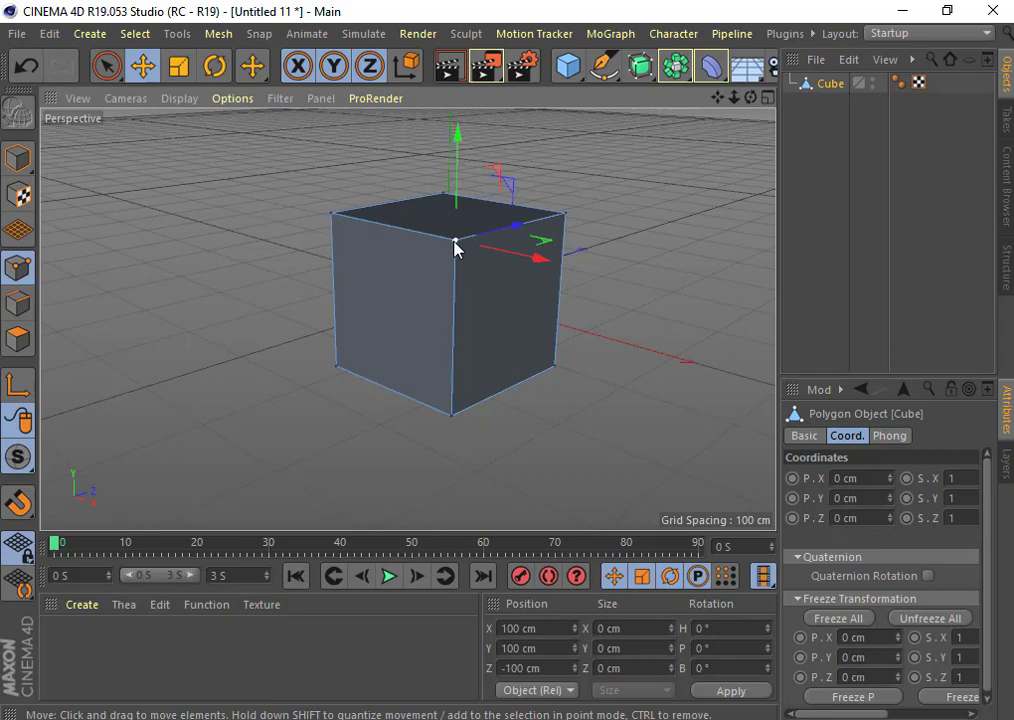
Bevel the corner vertex to a 192.794 cm offset, leaving a large triangular face
right_click(455, 245)
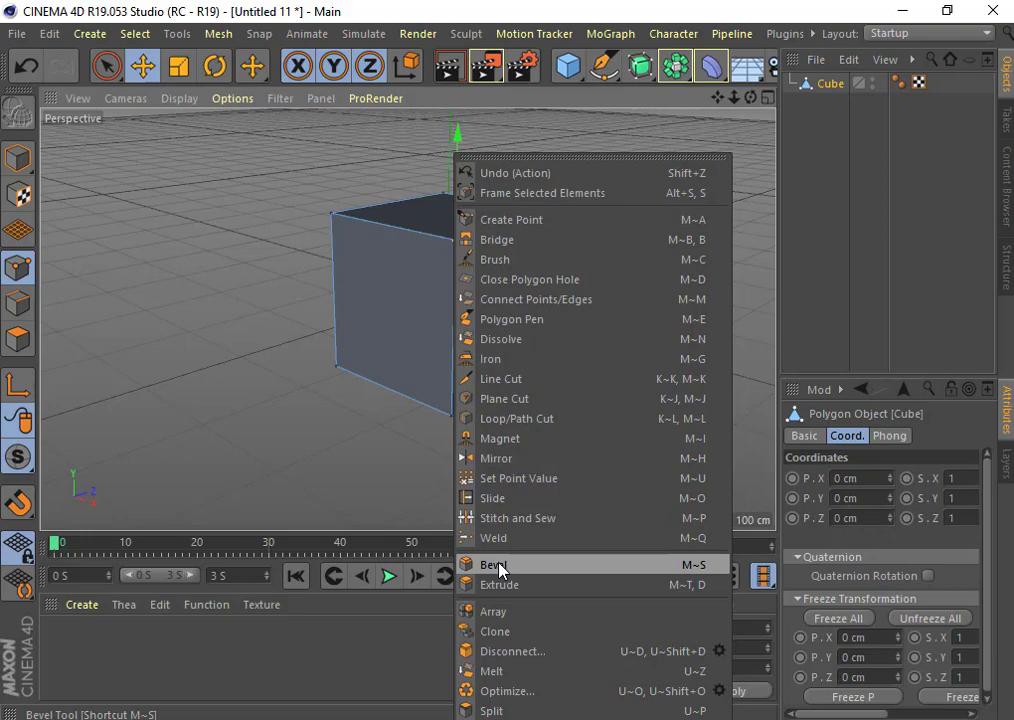
left_click(499, 568)
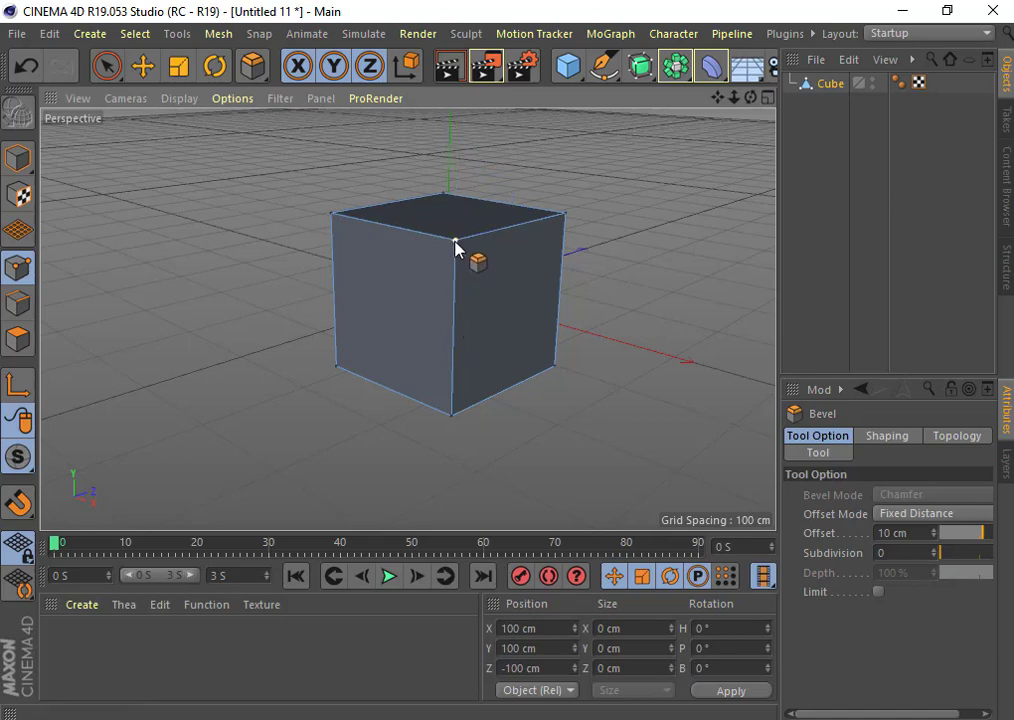
mouse_move(455, 242)
left_mouse_down()
mouse_move(362, 400)
mouse_move(338, 421)
mouse_move(350, 419)
left_mouse_up()
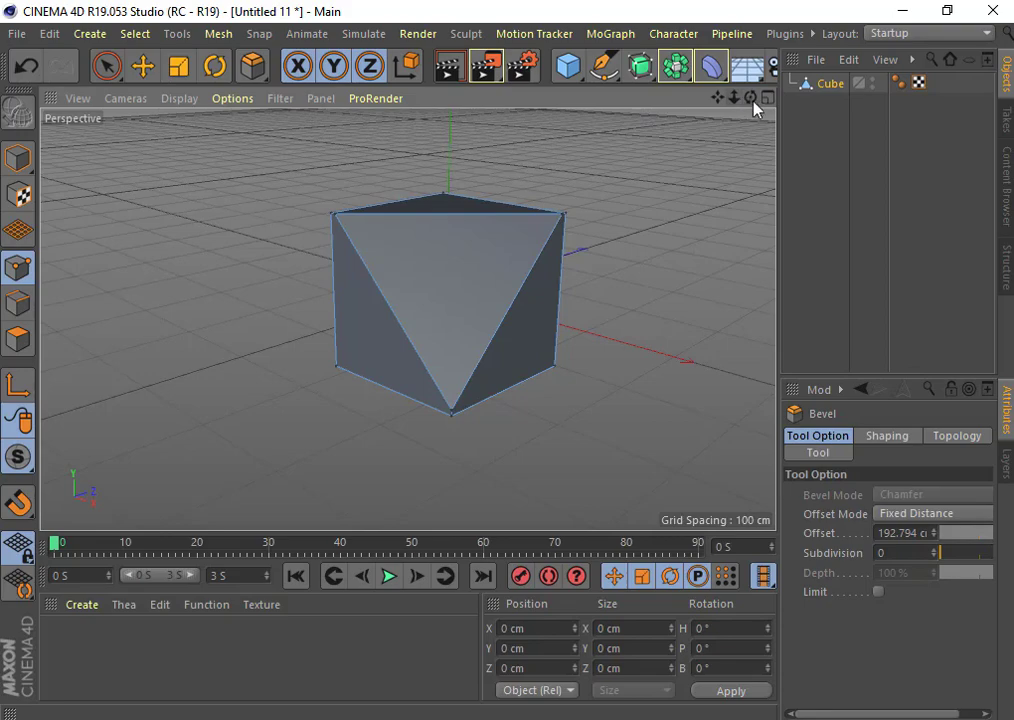
mouse_move(751, 97)
left_mouse_down()
mouse_move(390, 120)
mouse_move(790, 196)
left_mouse_up()
left_click_drag(779, 271, 706, 270)
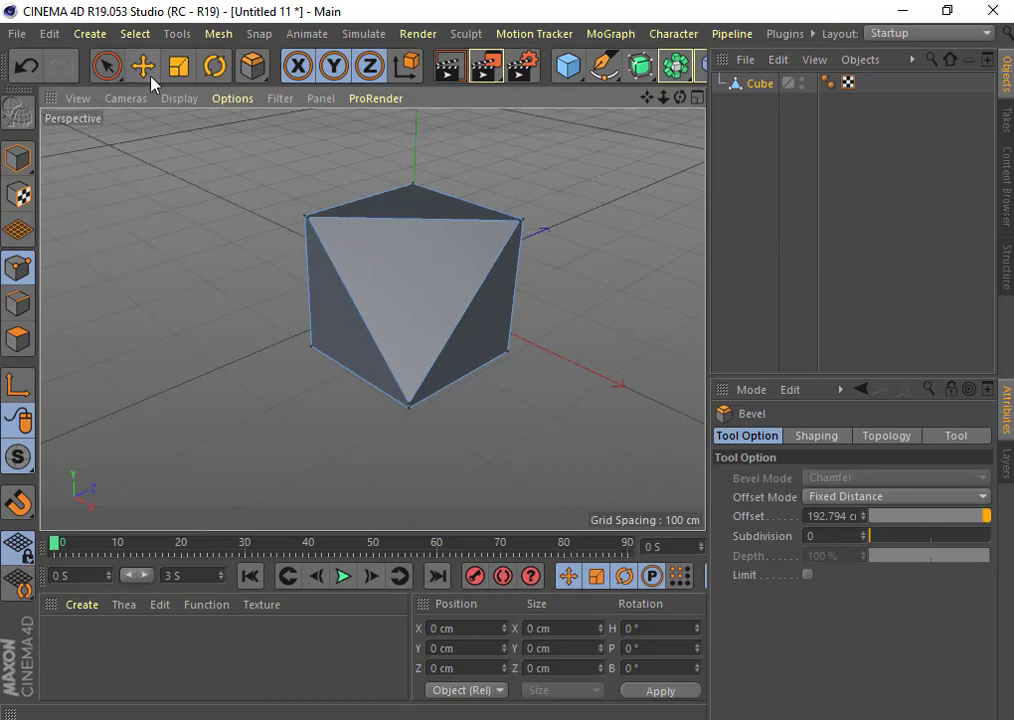
Undo the bevel, trial-bevel both top corners, then undo back to a plain box
left_click(24, 65)
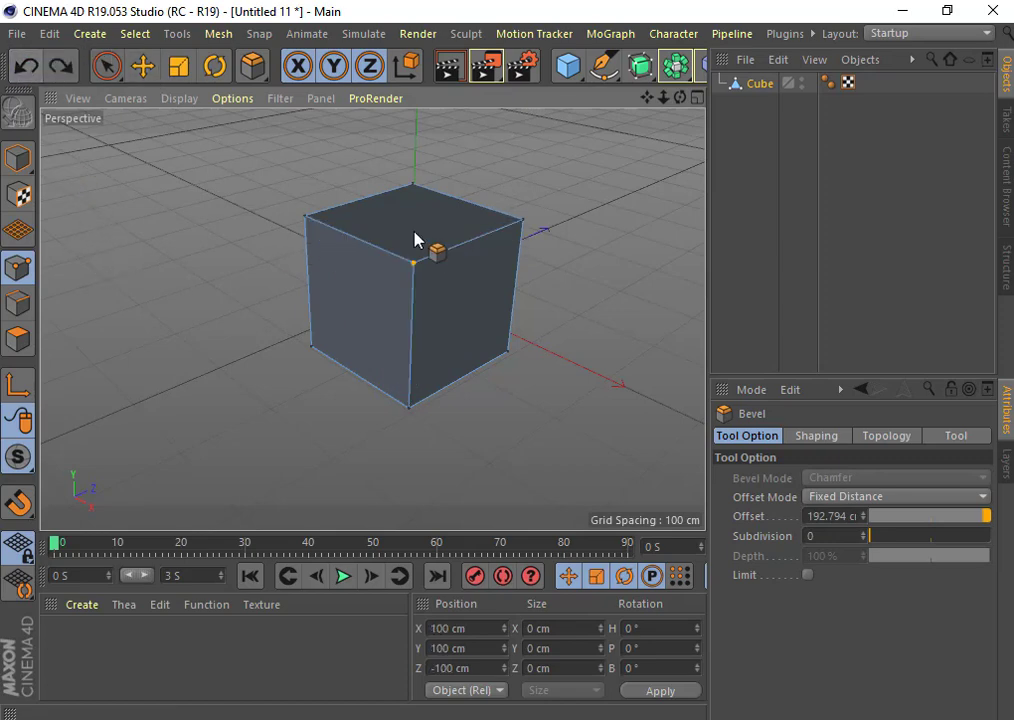
left_click(305, 215, "shift")
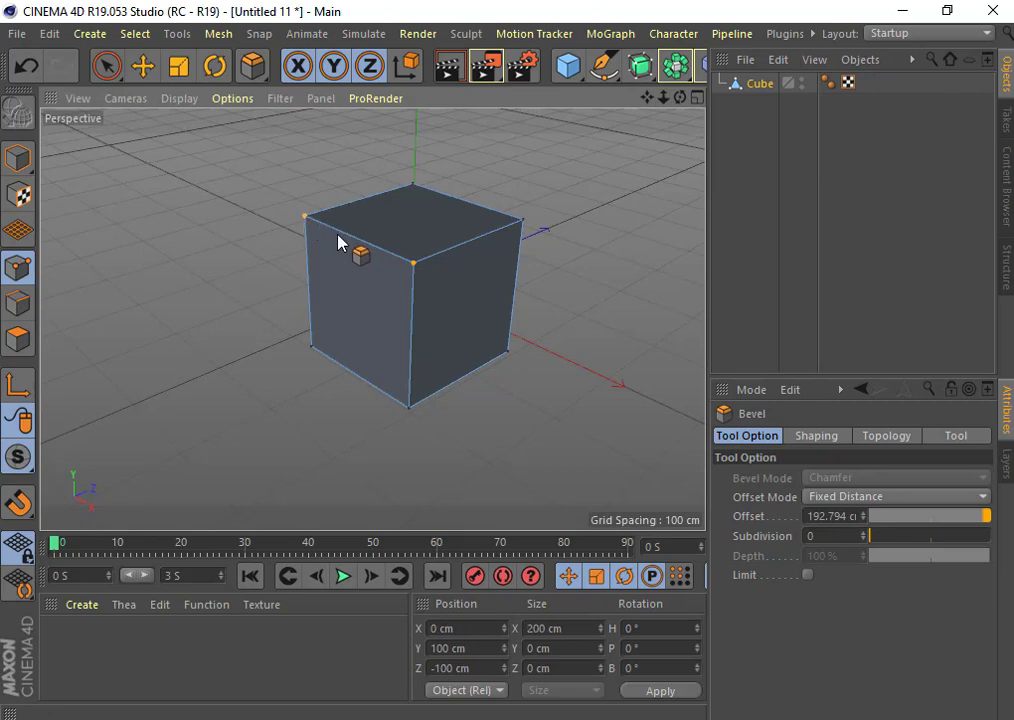
mouse_move(414, 266)
left_mouse_down()
mouse_move(378, 345)
mouse_move(407, 290)
mouse_move(382, 380)
mouse_move(430, 319)
mouse_move(414, 355)
mouse_move(424, 286)
left_mouse_up()
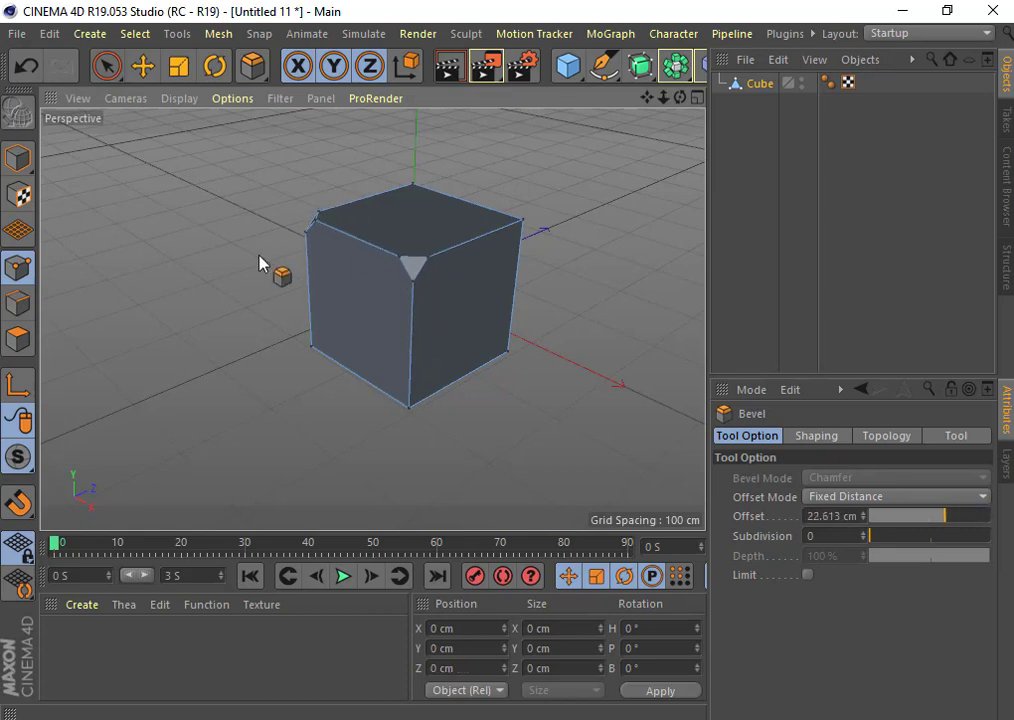
left_click(24, 62)
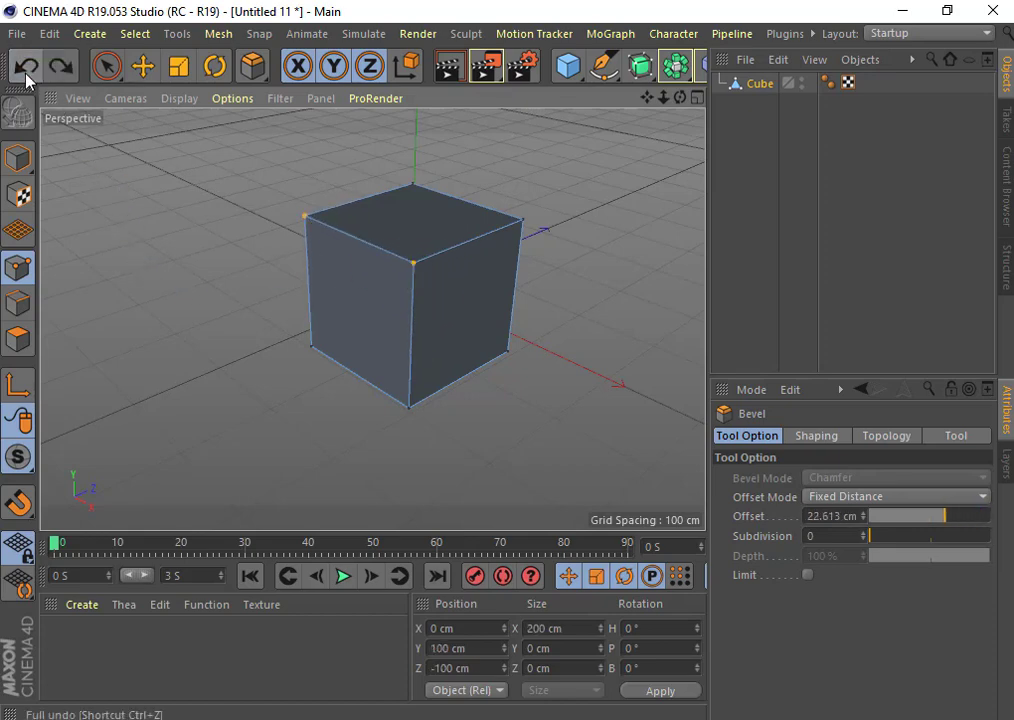
Bevel the cube's top left edge in Edges mode
left_click(18, 302)
left_click(375, 256)
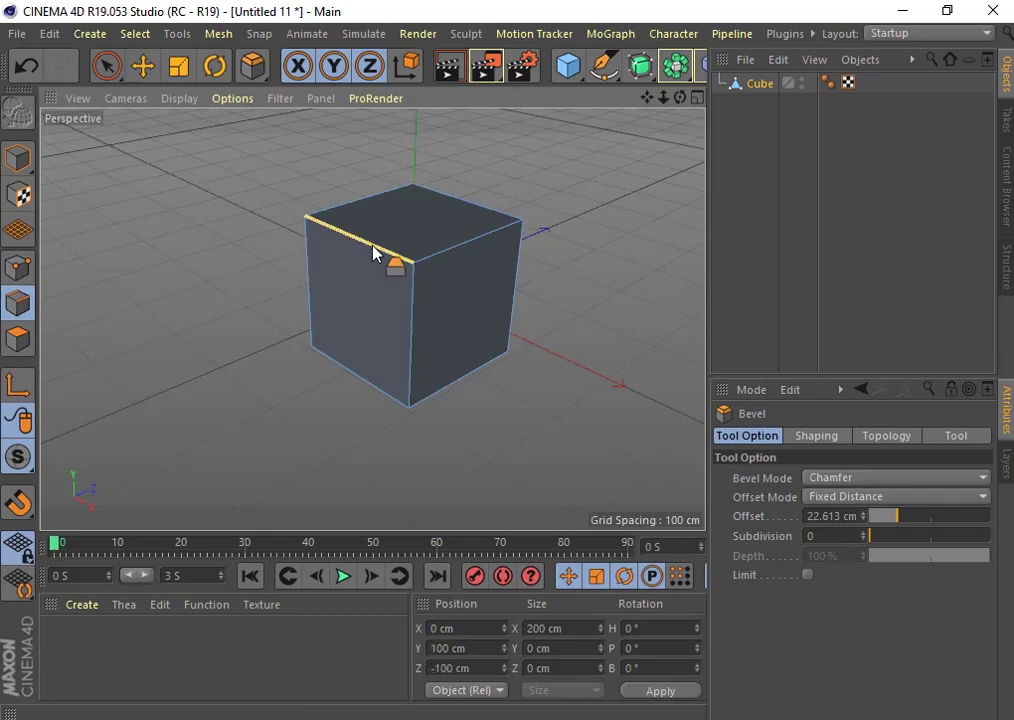
mouse_move(375, 253)
left_mouse_down()
mouse_move(371, 394)
mouse_move(383, 381)
left_mouse_up()
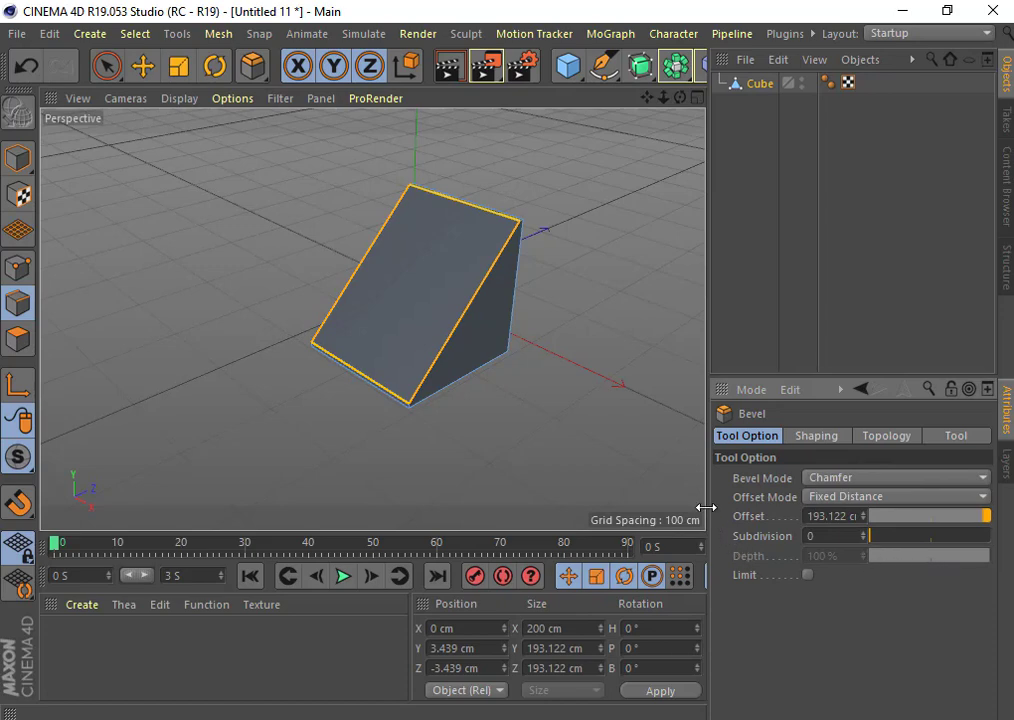
Set the bevel to 53 cm offset, 4 subdivisions, 40% depth, then undo it
left_click_drag(706, 508, 638, 508)
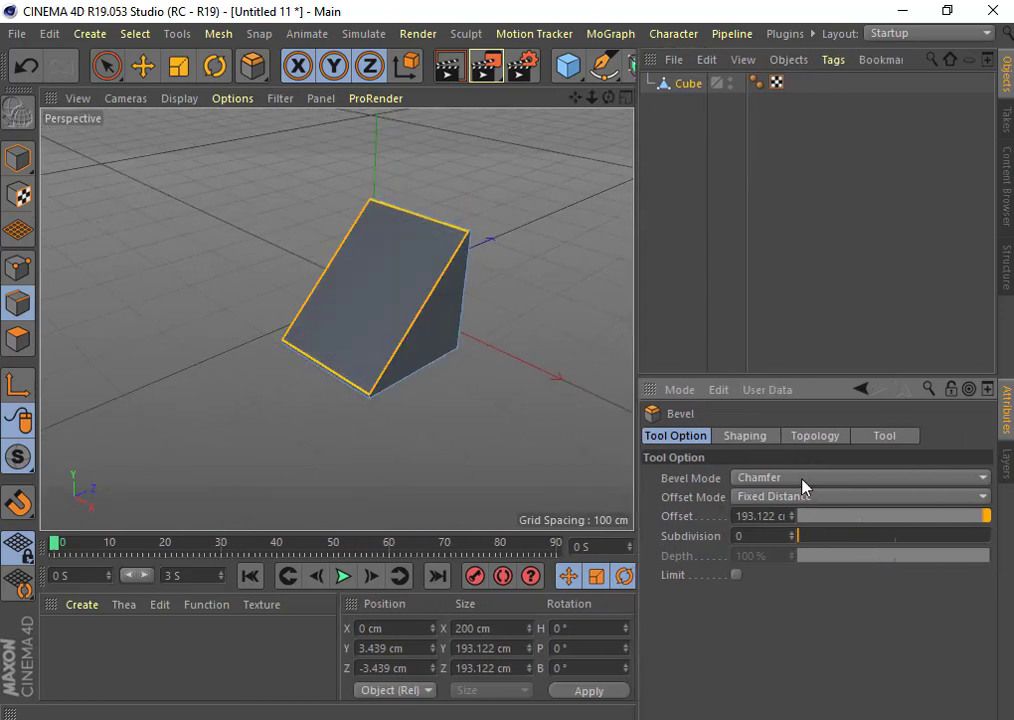
mouse_move(850, 521)
left_mouse_down()
mouse_move(982, 514)
mouse_move(928, 514)
mouse_move(907, 530)
left_mouse_up()
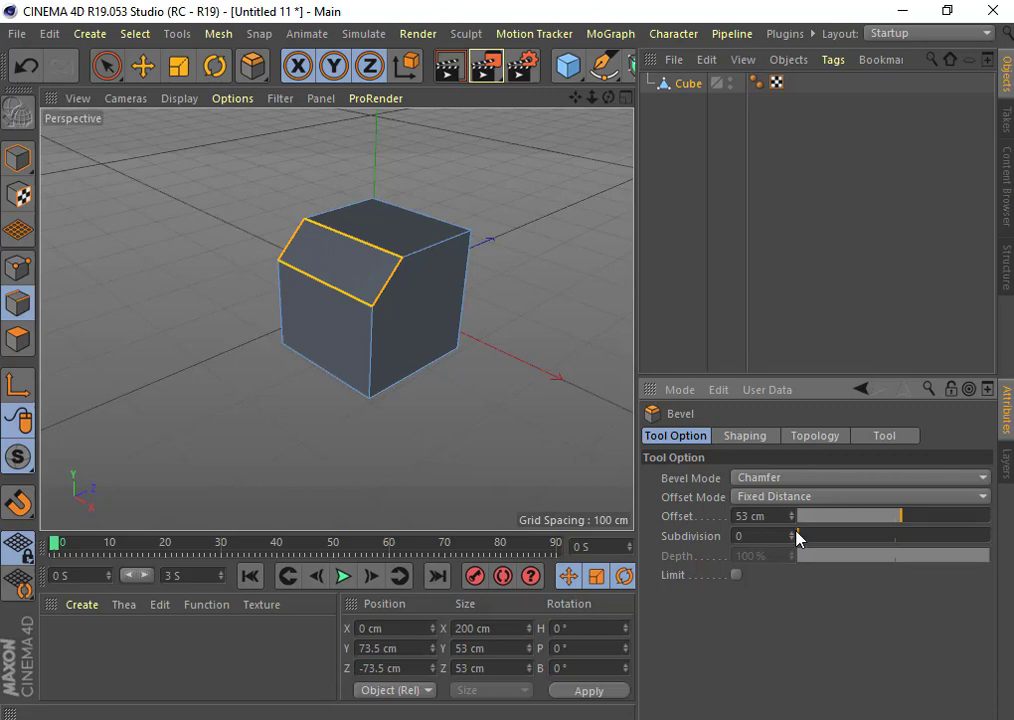
mouse_move(797, 537)
left_mouse_down()
mouse_move(887, 537)
mouse_move(808, 534)
mouse_move(826, 533)
mouse_move(844, 561)
mouse_move(998, 561)
mouse_move(831, 568)
mouse_move(1000, 553)
left_mouse_up()
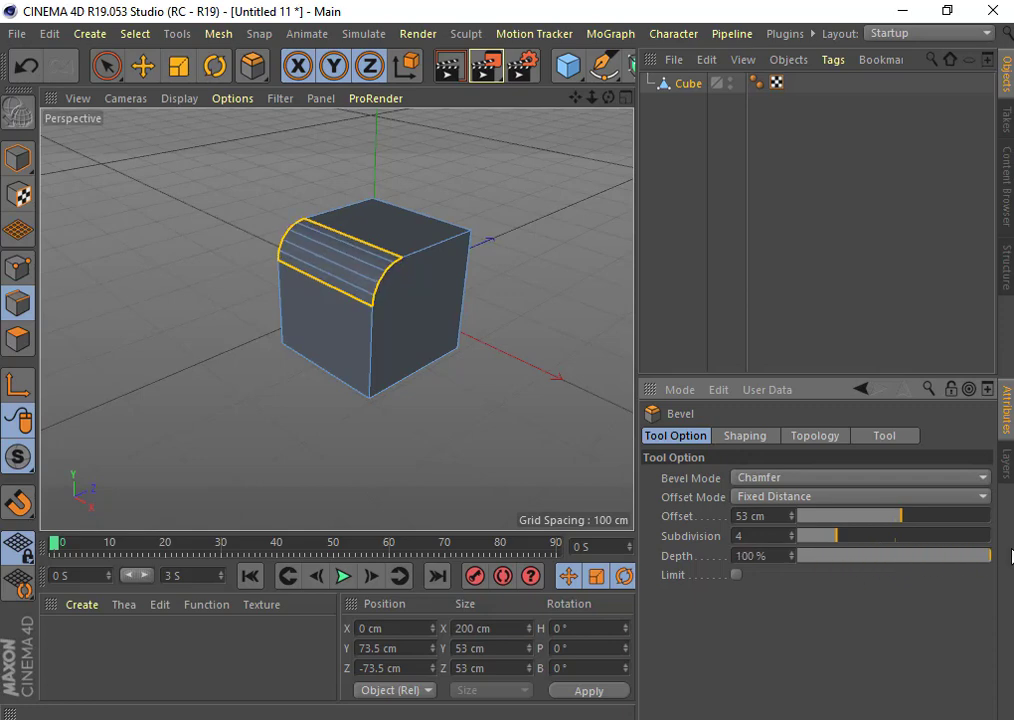
mouse_move(1000, 553)
left_mouse_down()
mouse_move(966, 566)
mouse_move(781, 570)
mouse_move(937, 569)
left_mouse_up()
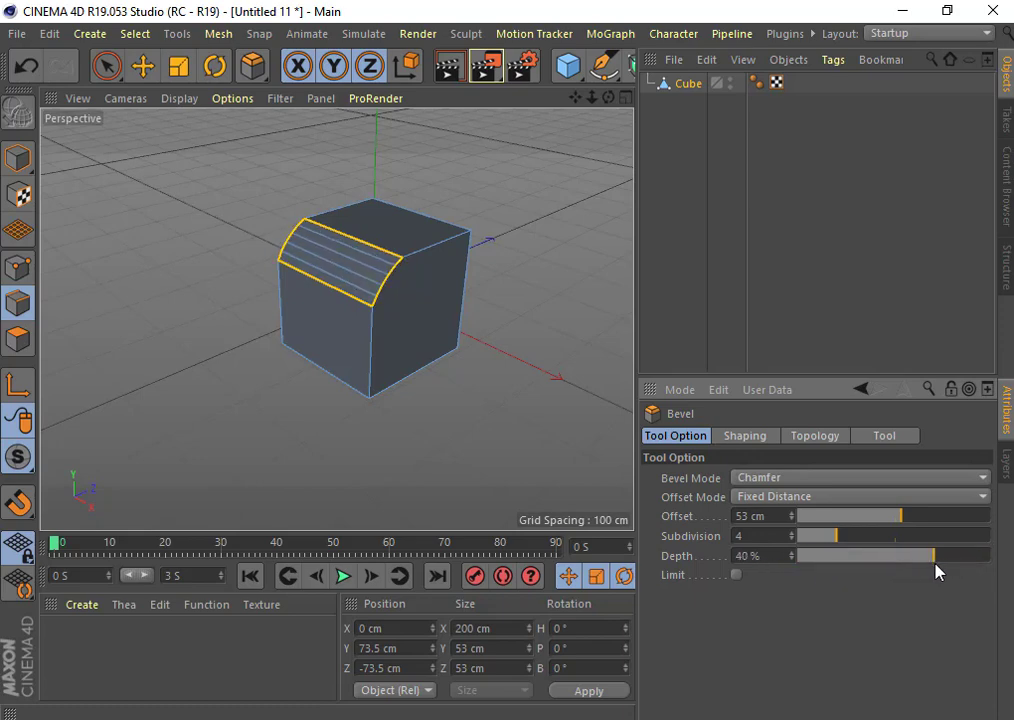
left_click(26, 67)
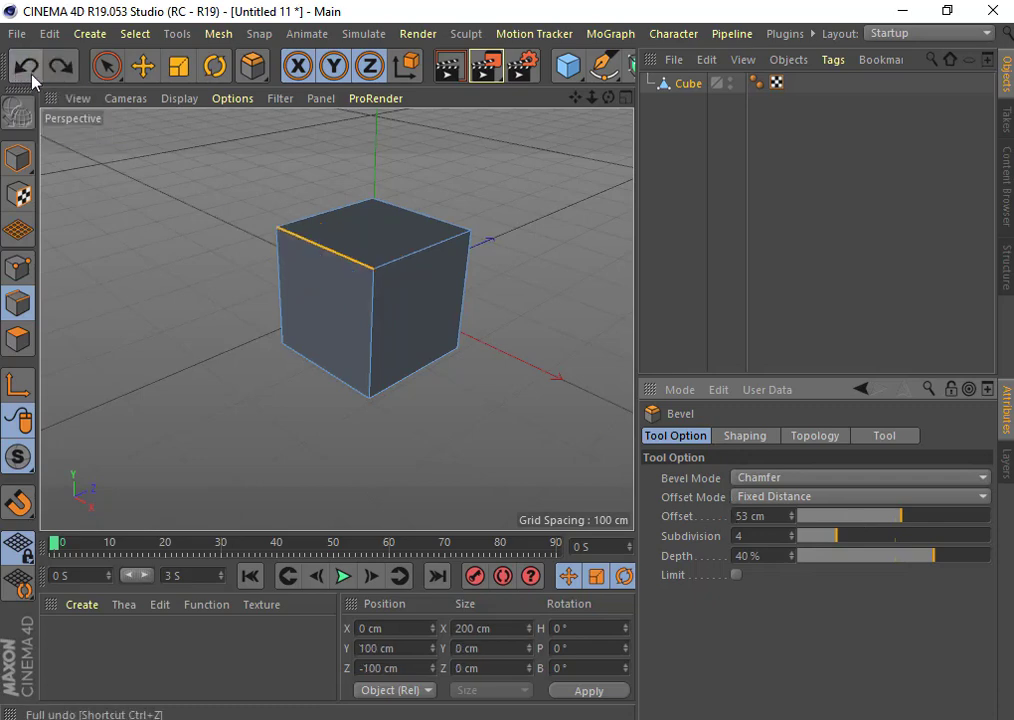
Bevel the four top edges into a rounded top of about 99 cm
left_click(402, 262, "shift")
left_click(420, 226, "shift")
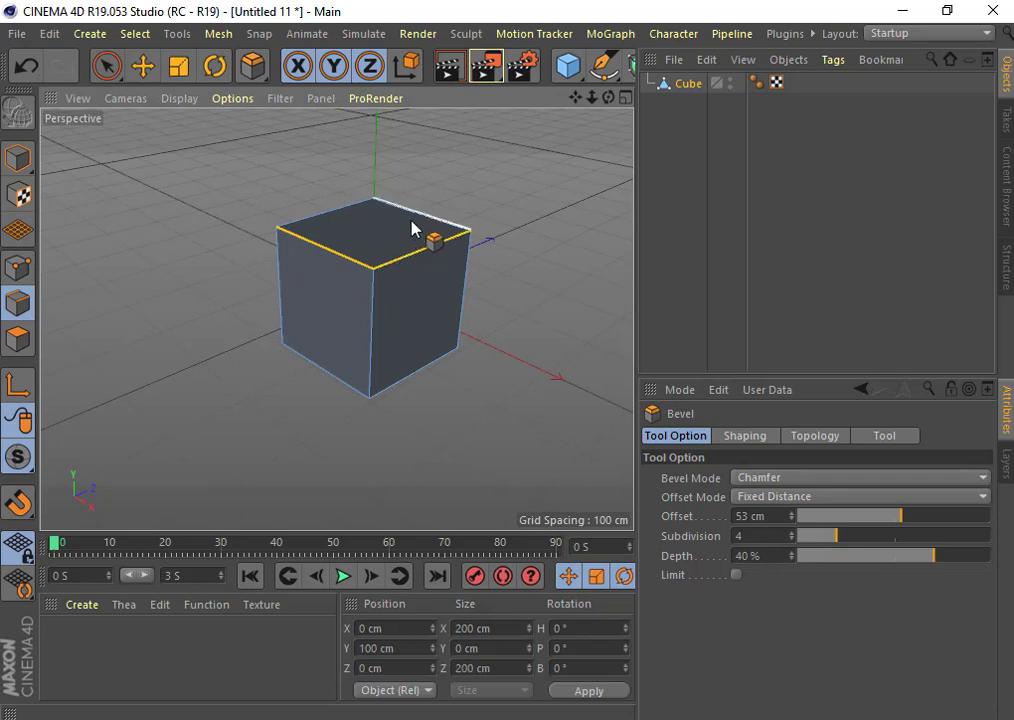
left_click(336, 220, "shift")
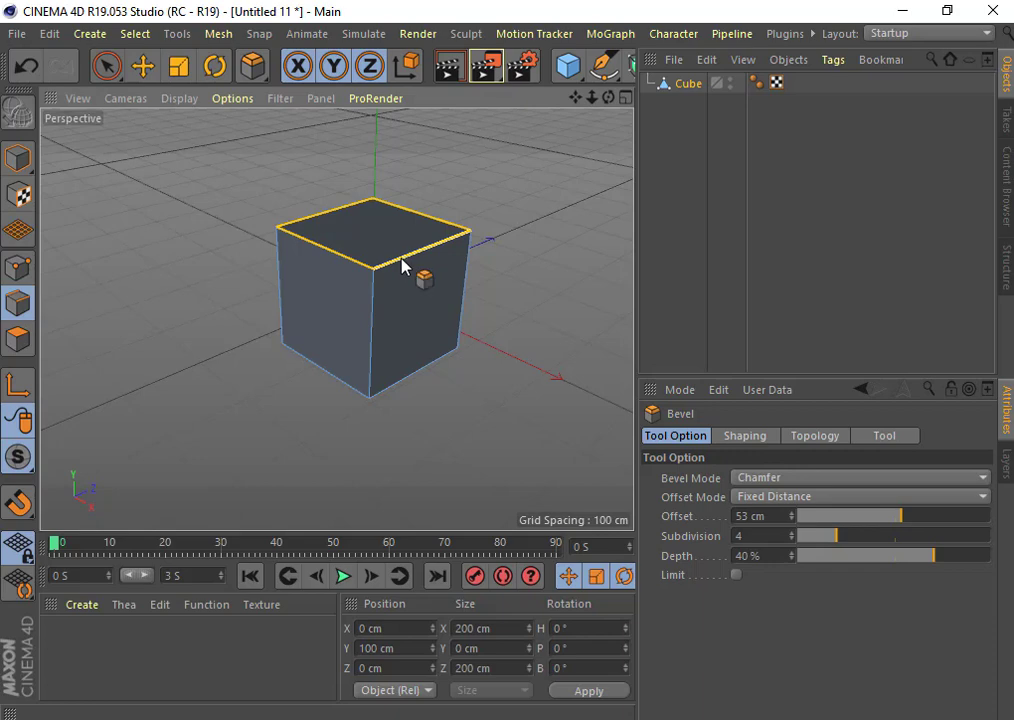
left_click_drag(403, 266, 406, 328)
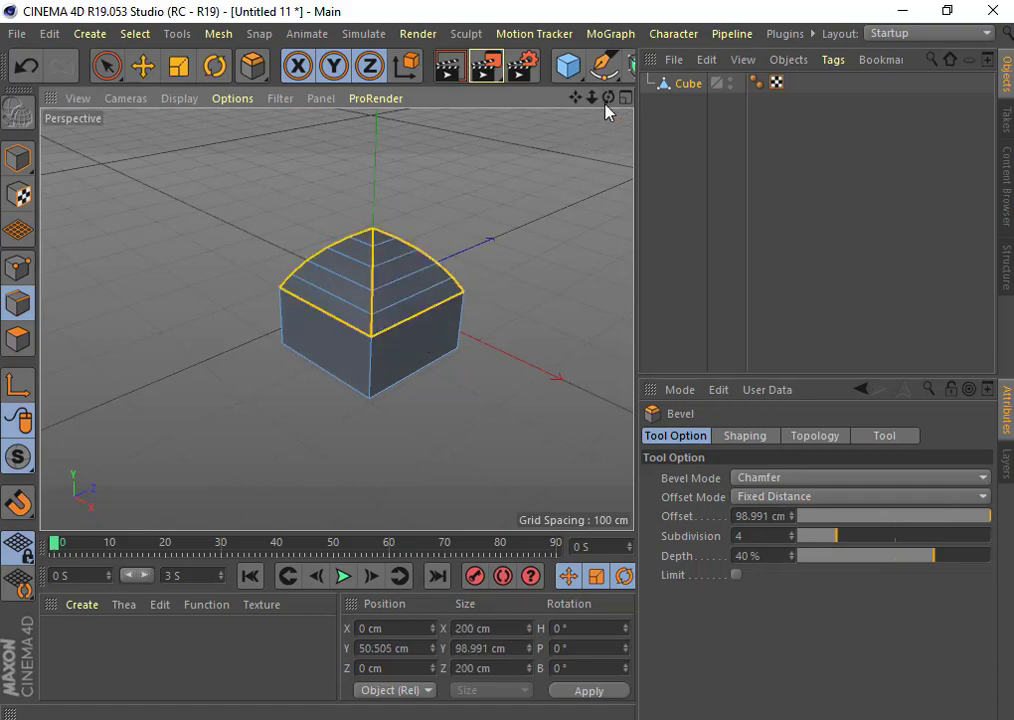
left_click_drag(608, 97, 336, 318)
left_click_drag(336, 318, 539, 378, "alt")
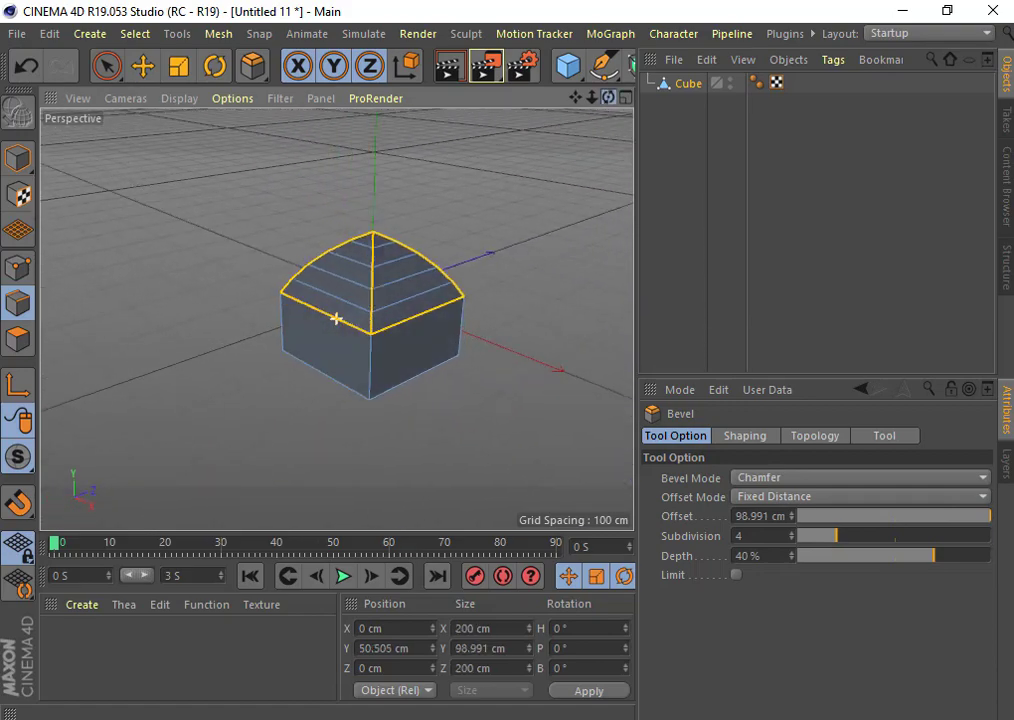
Set the bevel to 6 subdivisions and 48% depth, then undo the top-edge bevel
left_click_drag(851, 546, 857, 545)
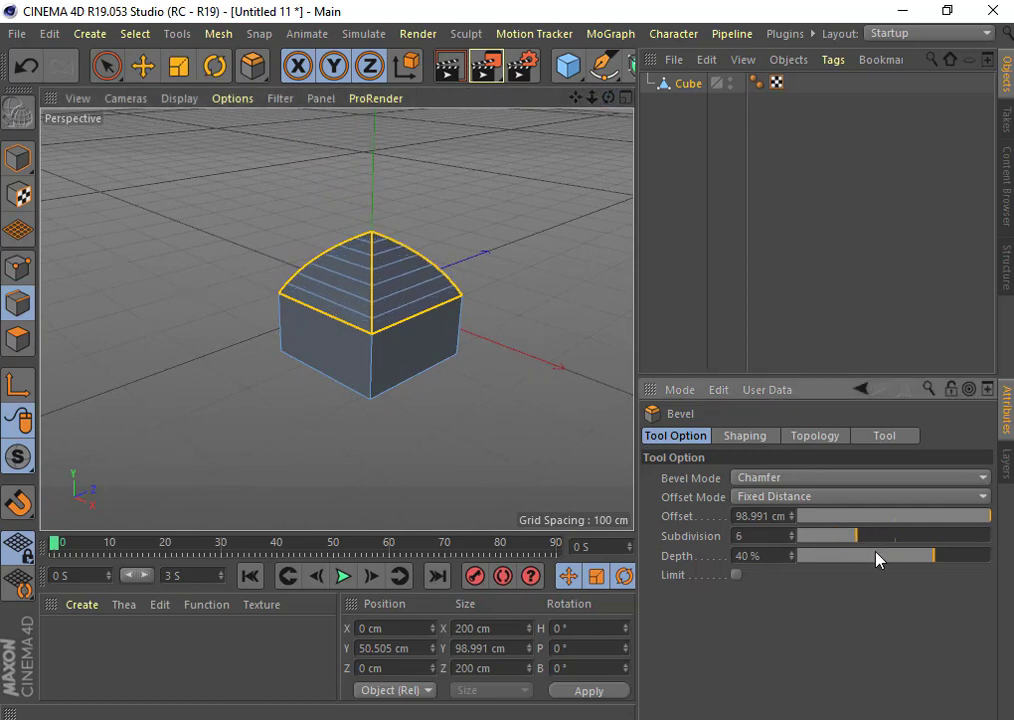
mouse_move(933, 562)
left_mouse_down()
mouse_move(828, 562)
mouse_move(1000, 552)
mouse_move(890, 567)
mouse_move(944, 562)
left_mouse_up()
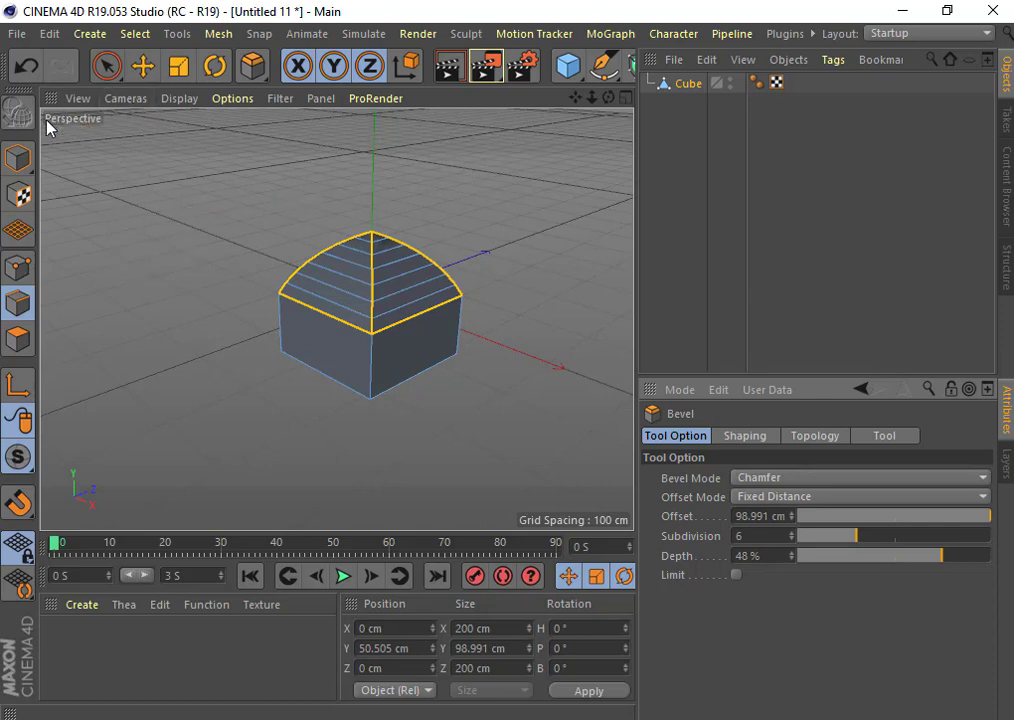
left_click(27, 66)
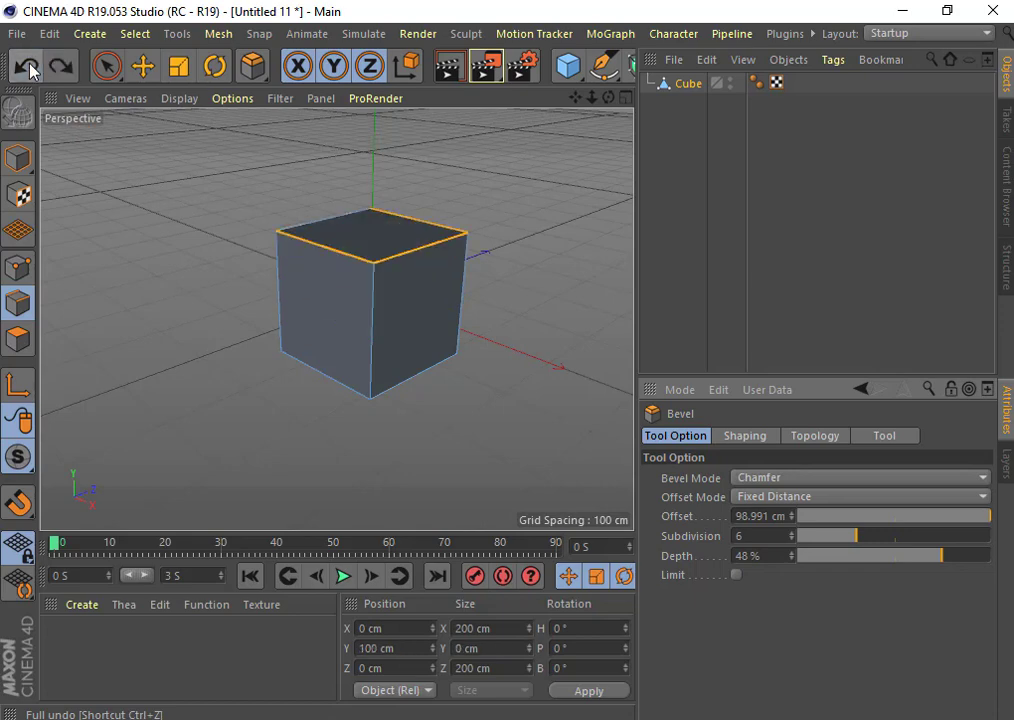
Clear the selection, switch to Polygons mode, and try then undo a front-face inset
left_click(30, 68)
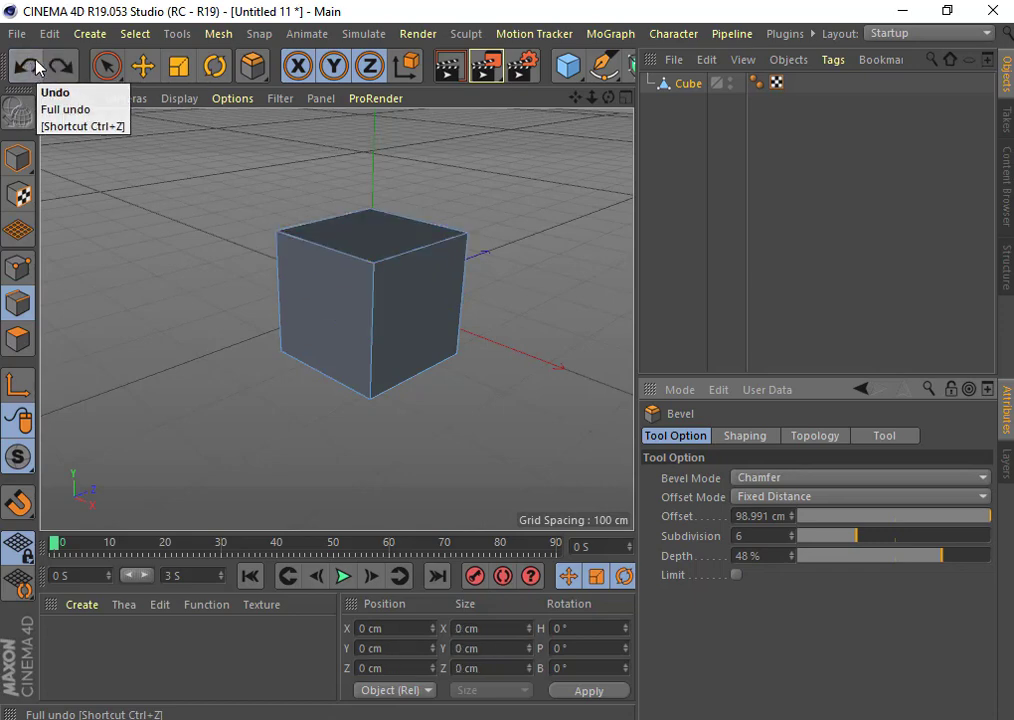
left_click(28, 342)
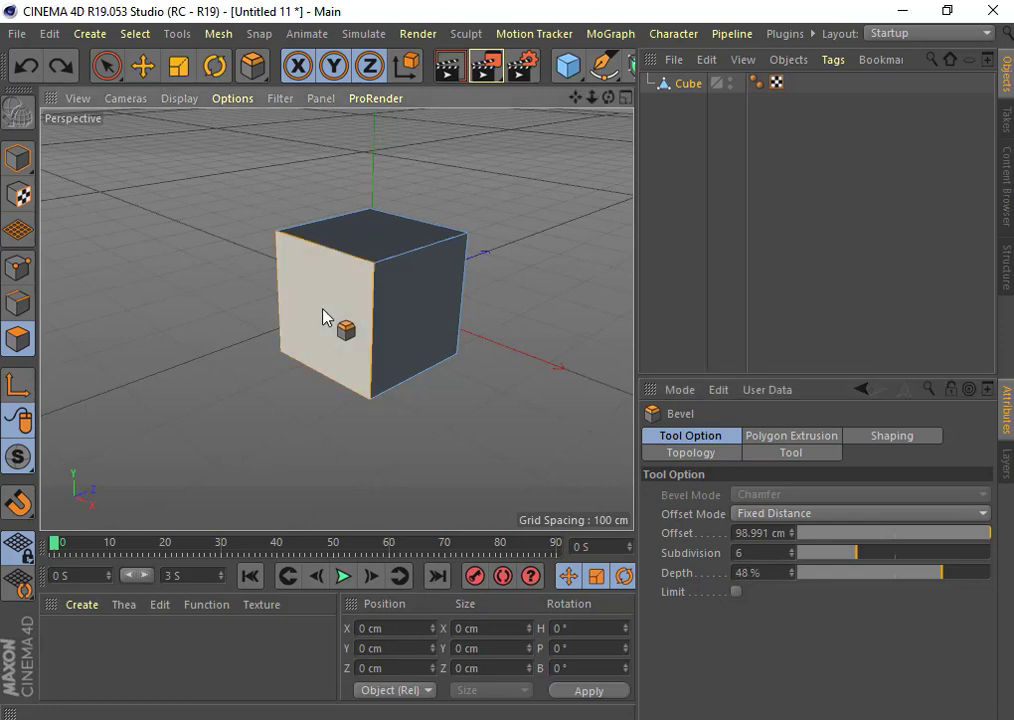
mouse_move(323, 317)
left_mouse_down()
mouse_move(270, 345)
mouse_move(317, 321)
left_mouse_up()
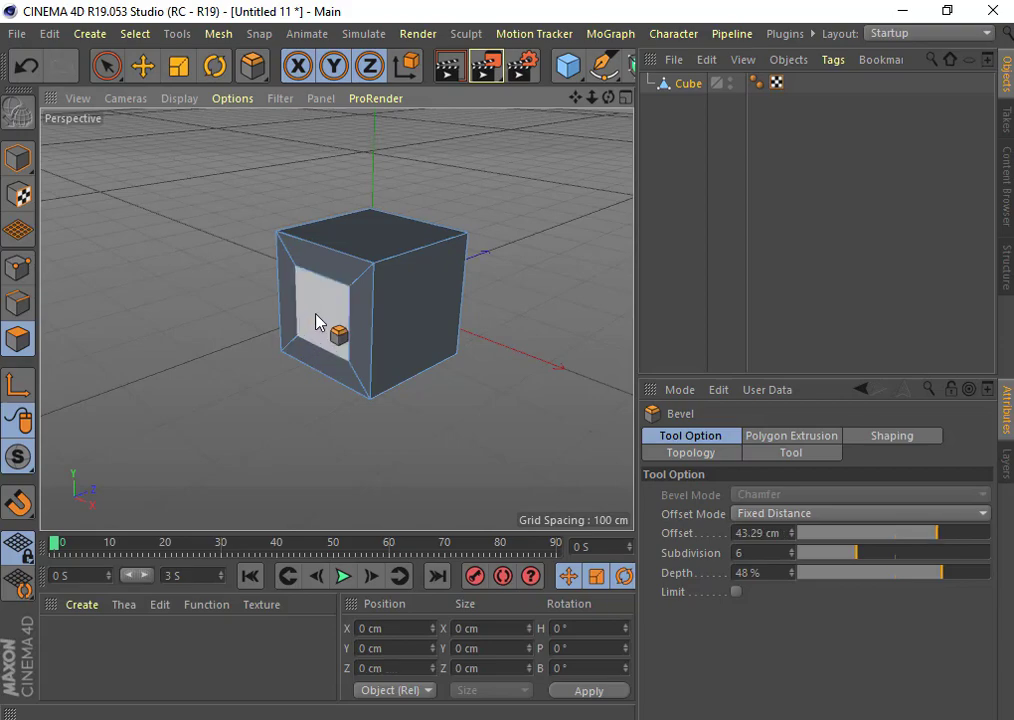
left_click(29, 76)
Bevel the front and right faces outward into flared panels, the latest at -25.777 cm
right_click(310, 276)
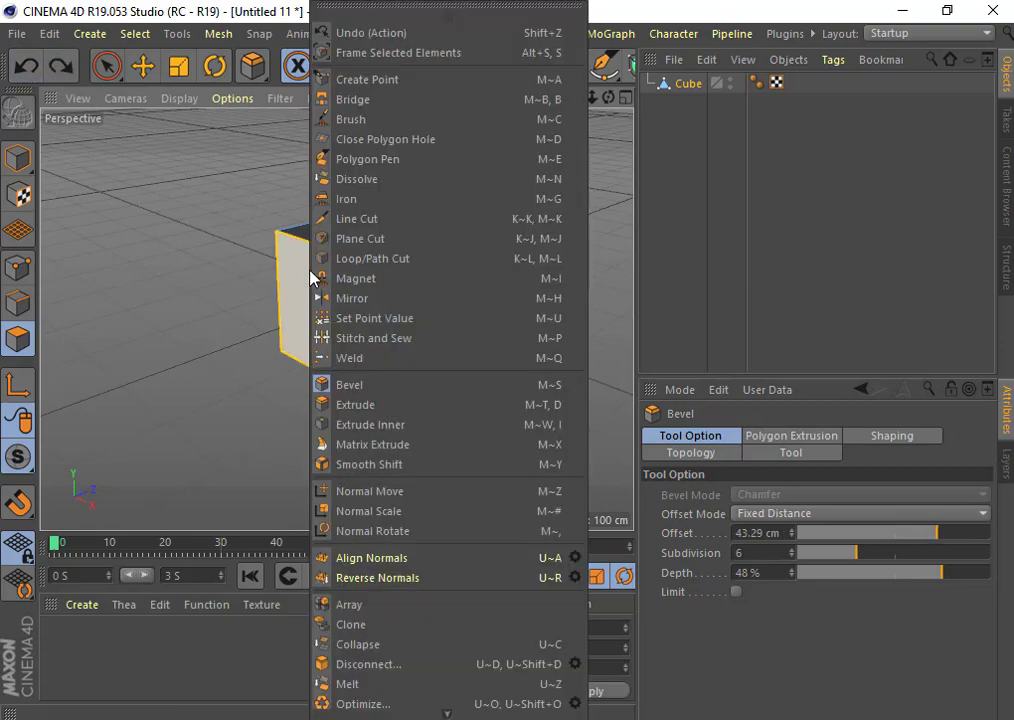
left_click(350, 404)
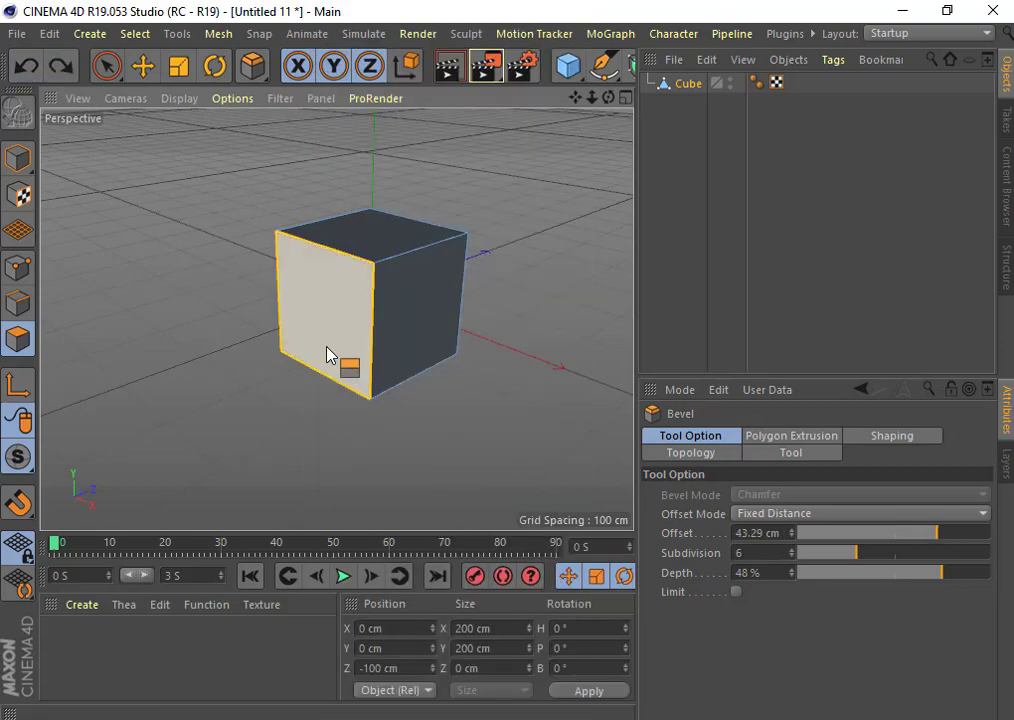
mouse_move(327, 346)
left_mouse_down()
mouse_move(308, 351)
mouse_move(362, 329)
mouse_move(344, 342)
left_mouse_up()
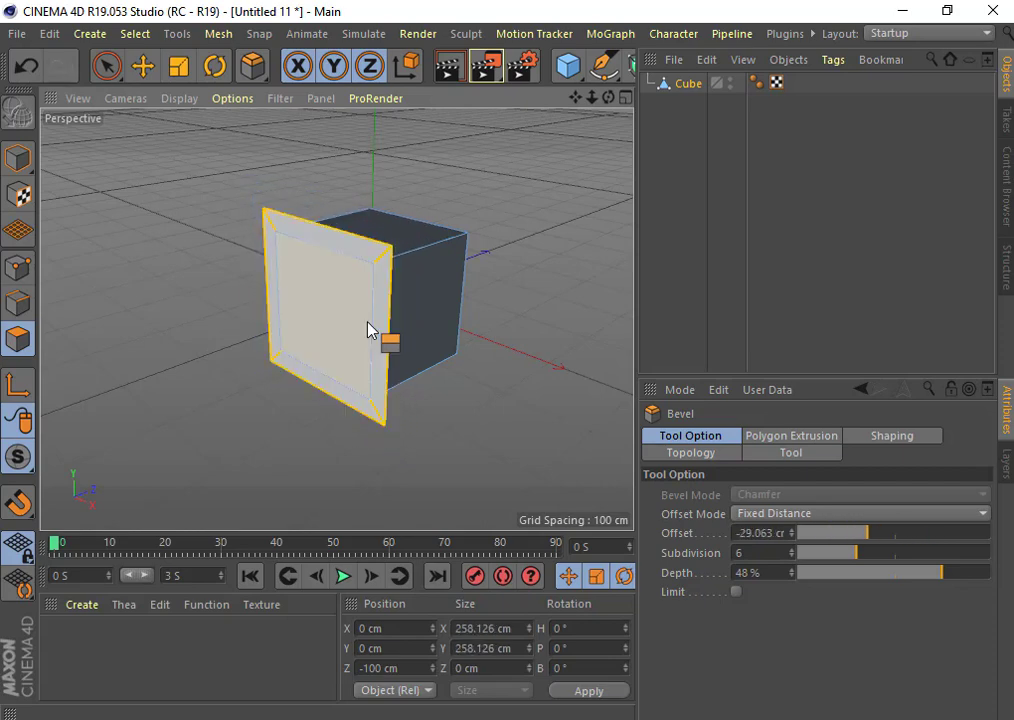
left_click(419, 324)
mouse_move(419, 324)
left_mouse_down()
mouse_move(432, 335)
mouse_move(406, 313)
left_mouse_up()
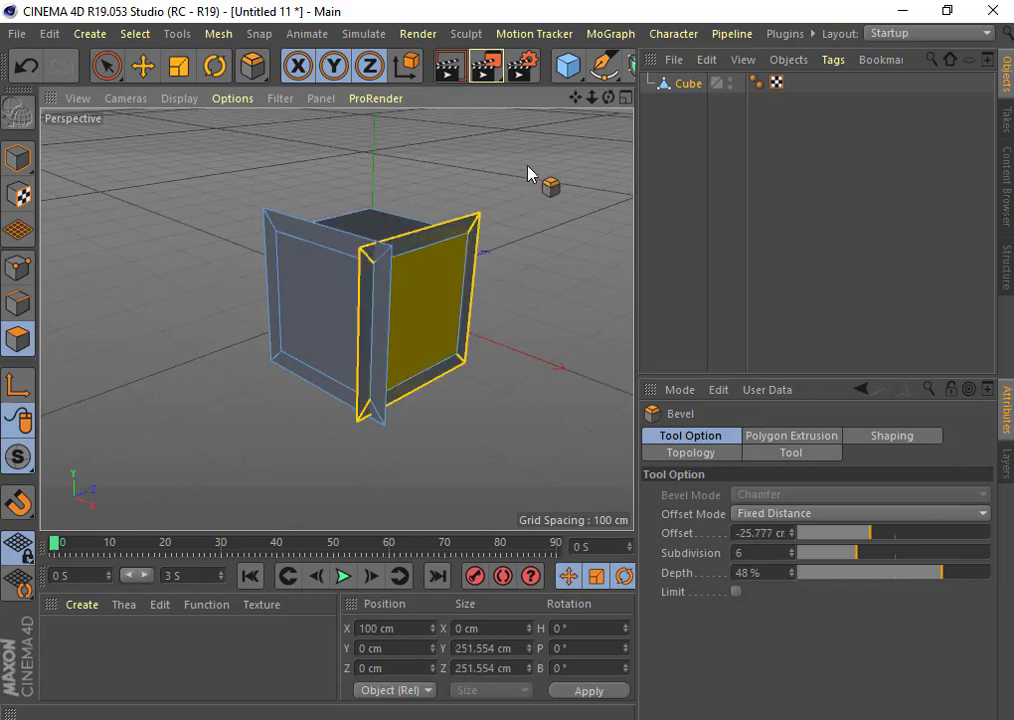
left_click_drag(612, 104, 430, 104)
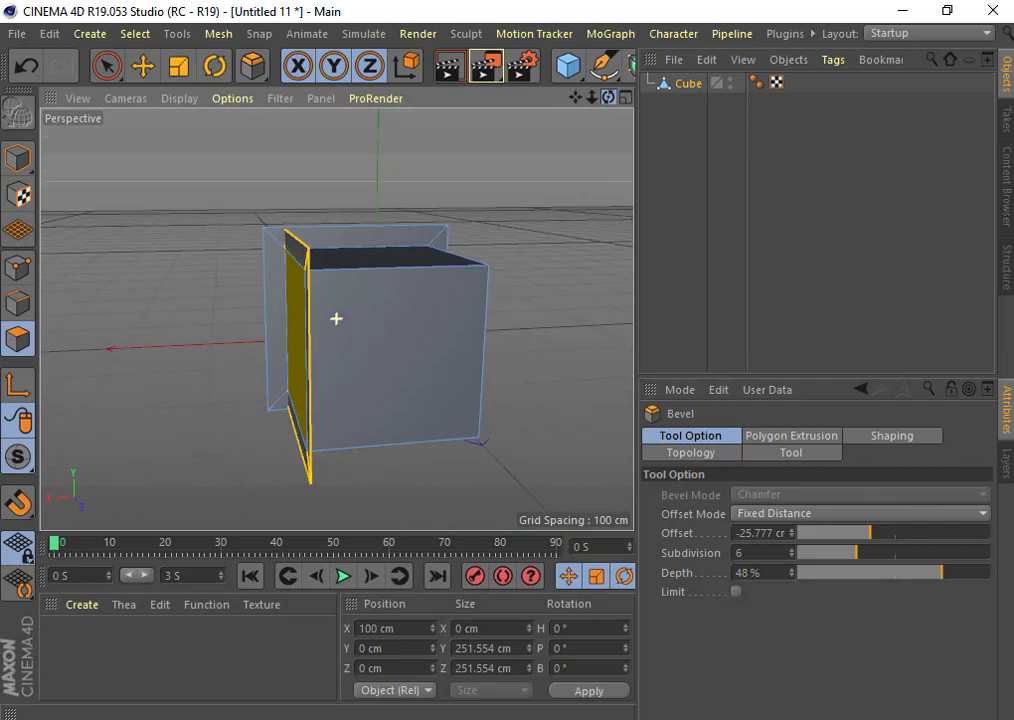
Sweep the side panel into a rounded, subdivided curved bevel, settling its offset at 4 cm
left_click(437, 340)
left_click_drag(437, 340, 640, 340)
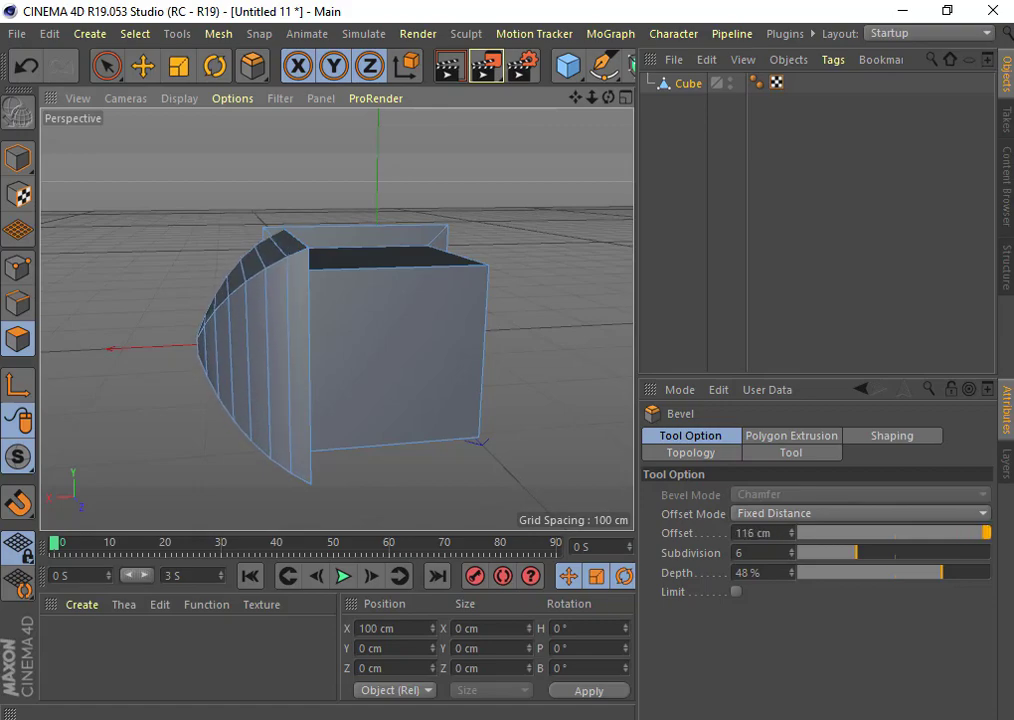
left_click_drag(640, 340, 331, 335)
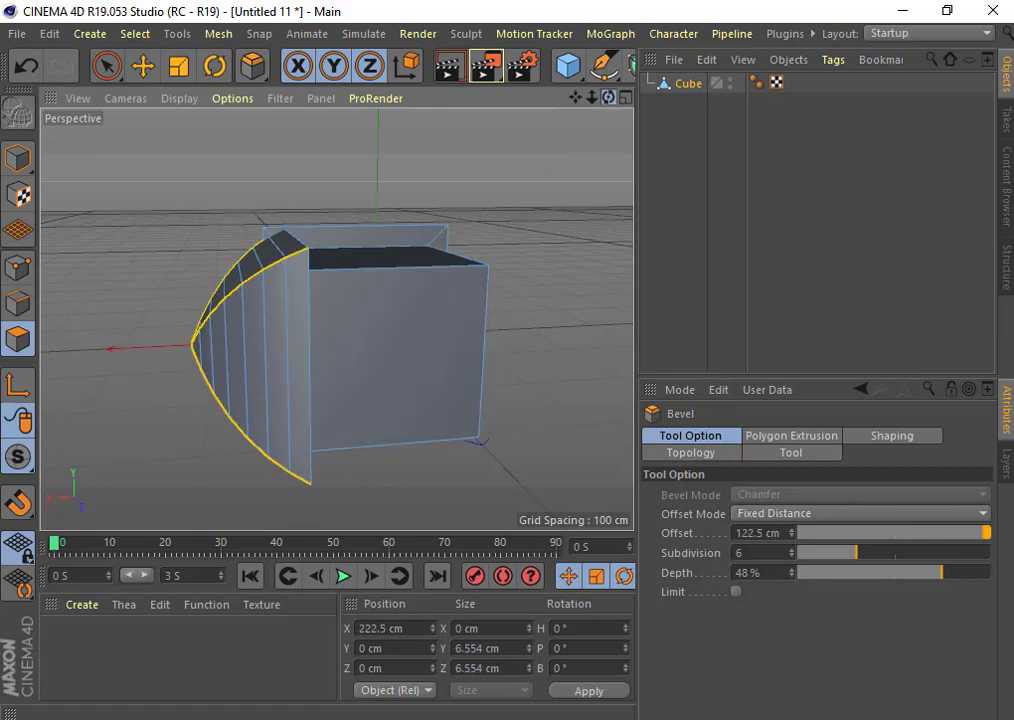
left_click_drag(608, 97, 560, 160)
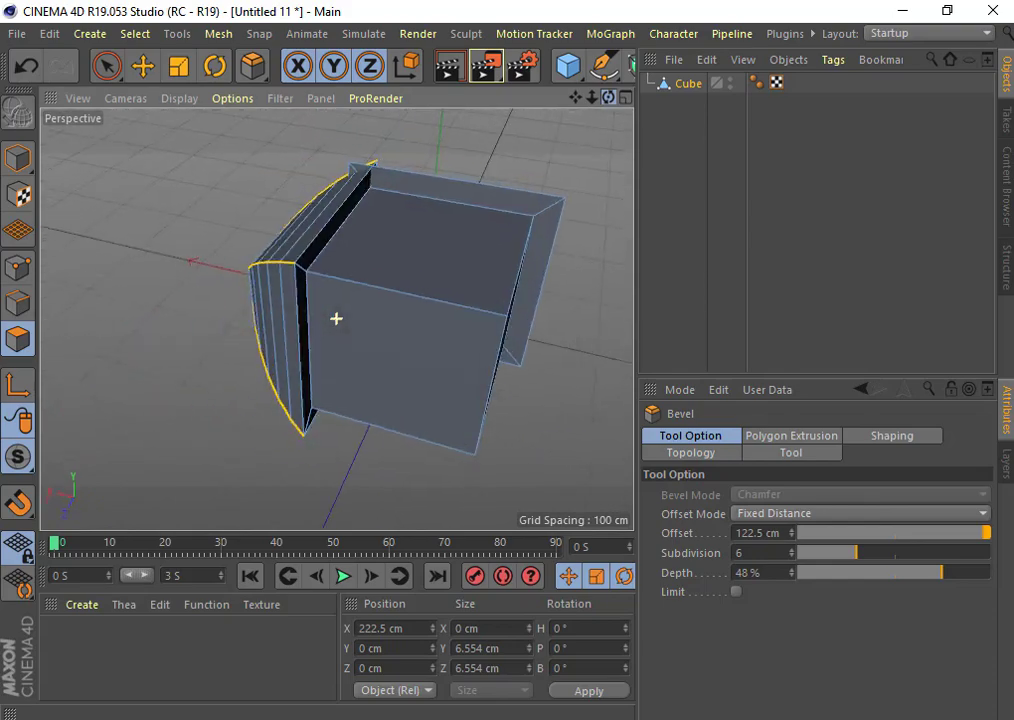
left_click_drag(608, 97, 603, 97)
scroll(337, 319, "down", 3)
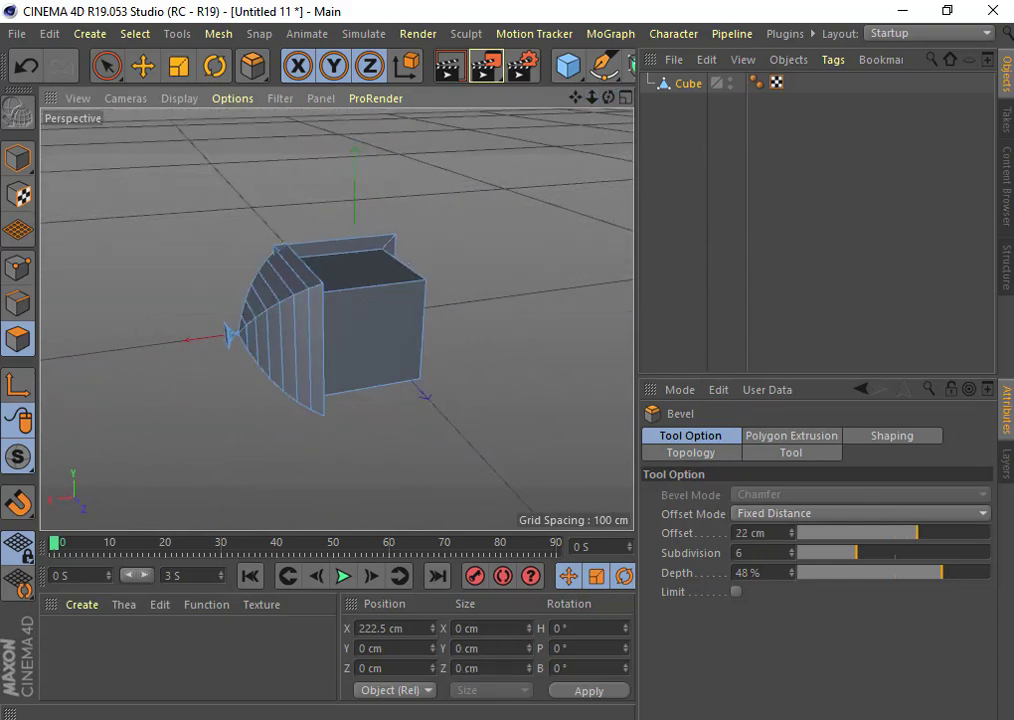
left_click_drag(766, 421, 750, 421)
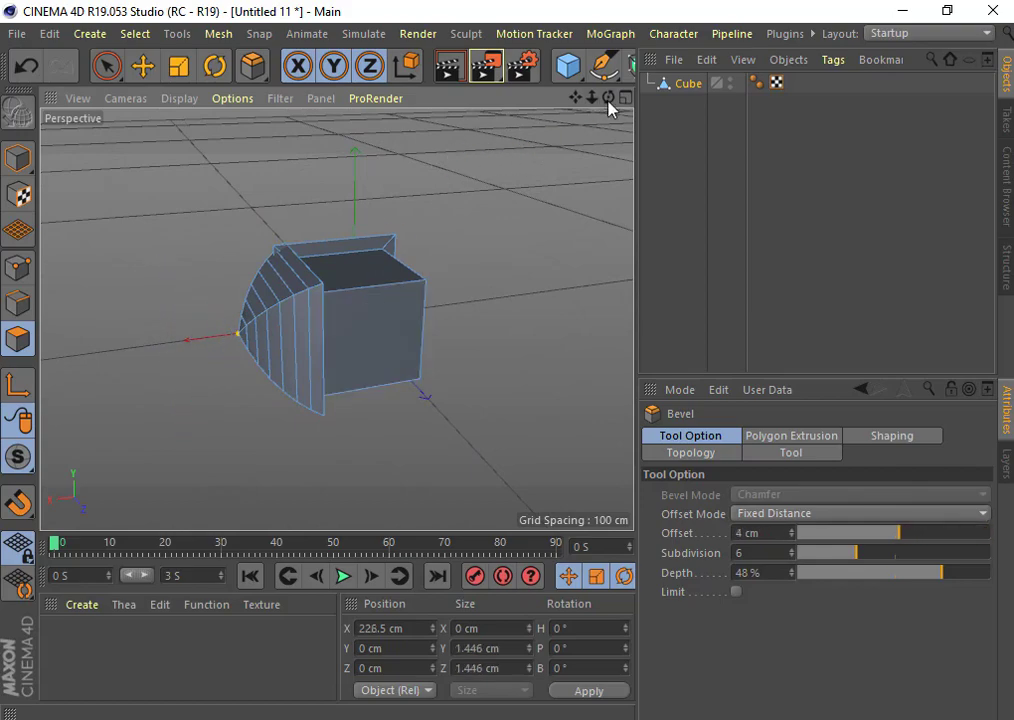
mouse_move(608, 97)
left_mouse_down()
mouse_move(590, 97)
mouse_move(450, 205)
left_mouse_up()
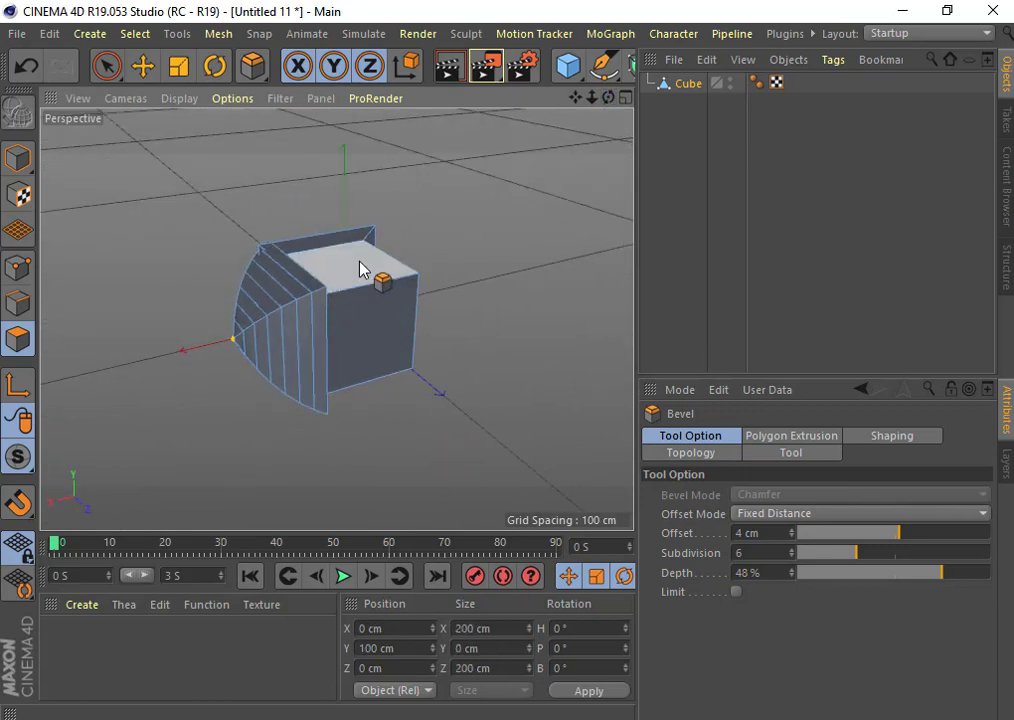
Extrude the cube's top face straight up by 94 cm
mouse_move(360, 268)
left_mouse_down()
mouse_move(343, 220)
mouse_move(356, 281)
left_mouse_up()
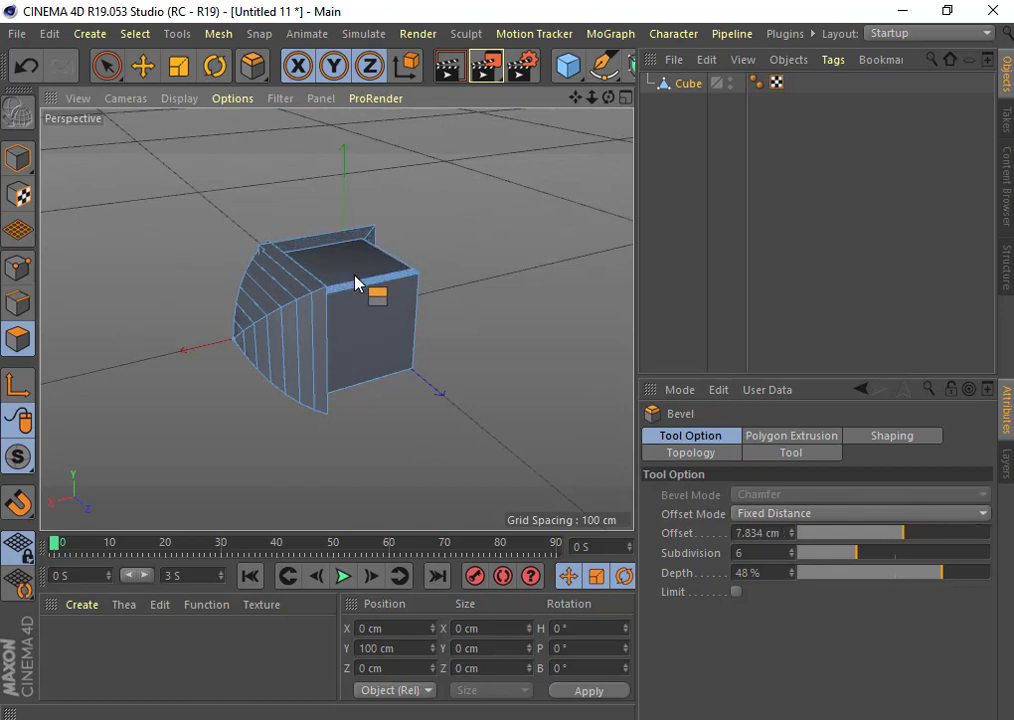
right_click(354, 278)
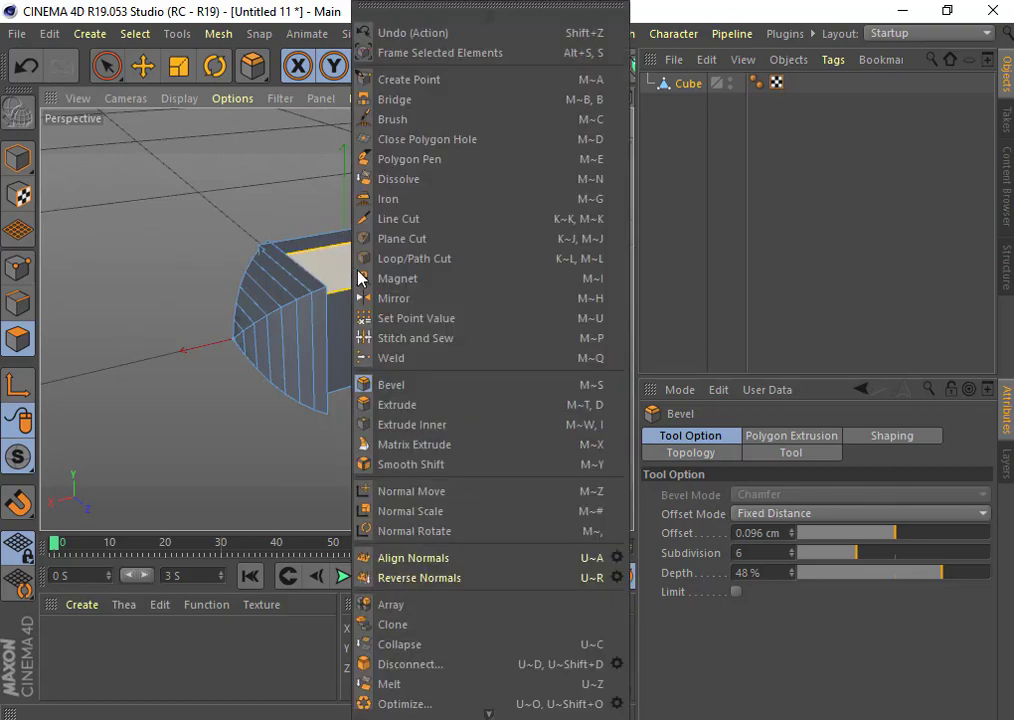
left_click(412, 404)
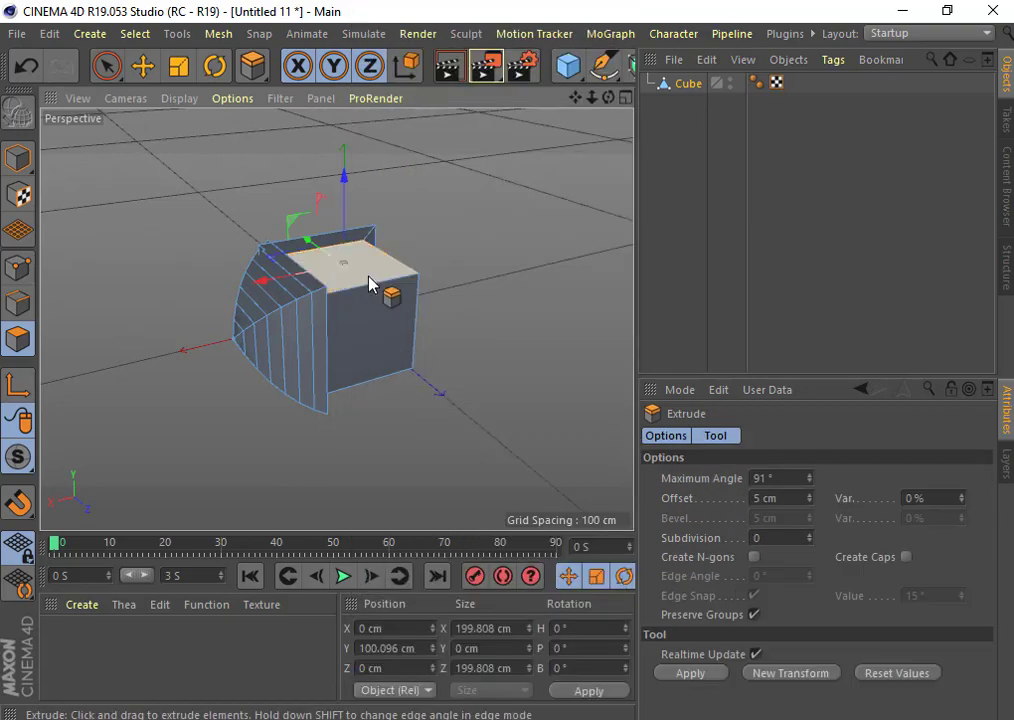
left_click_drag(318, 226, 268, 222)
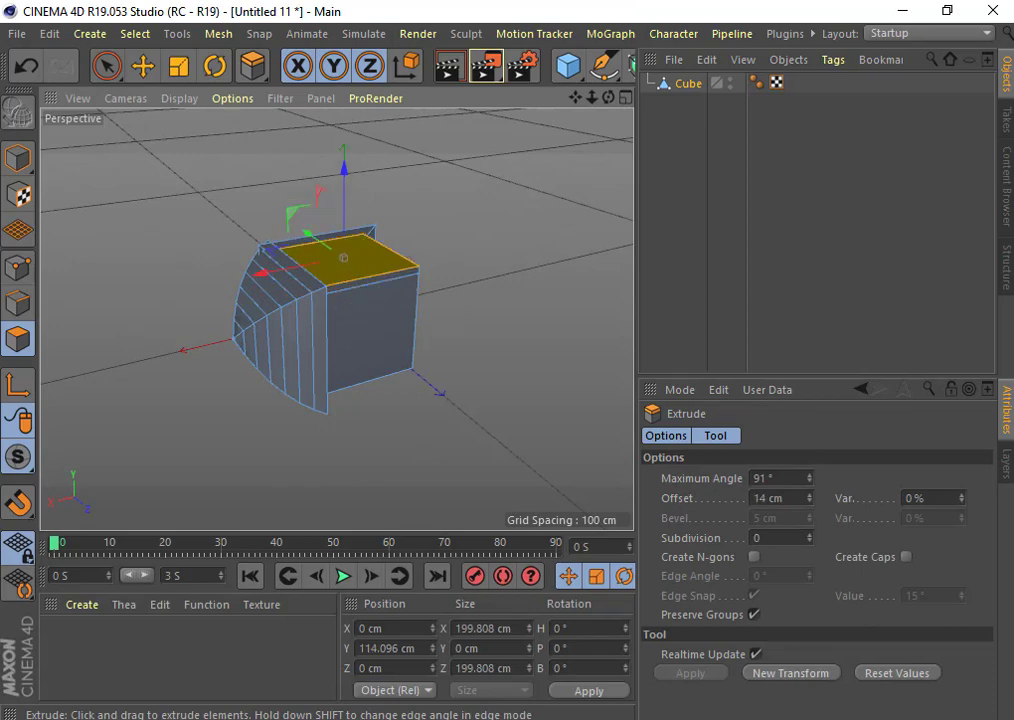
left_click_drag(268, 222, 237, 134)
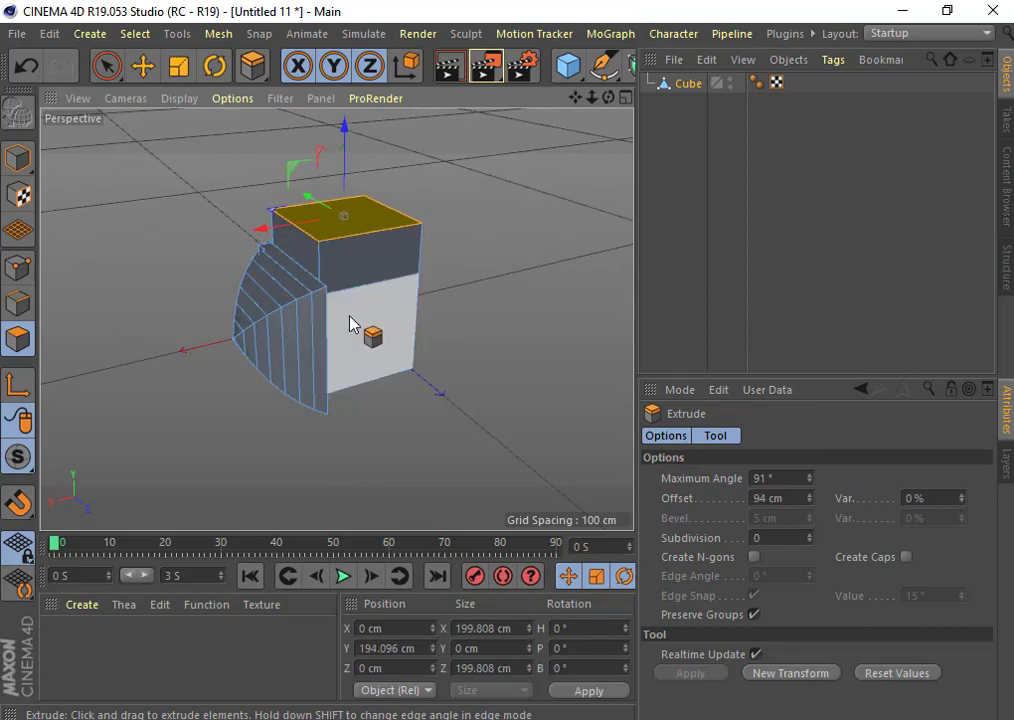
Bevel the raised block's top face into a rounded dome
right_click(369, 216)
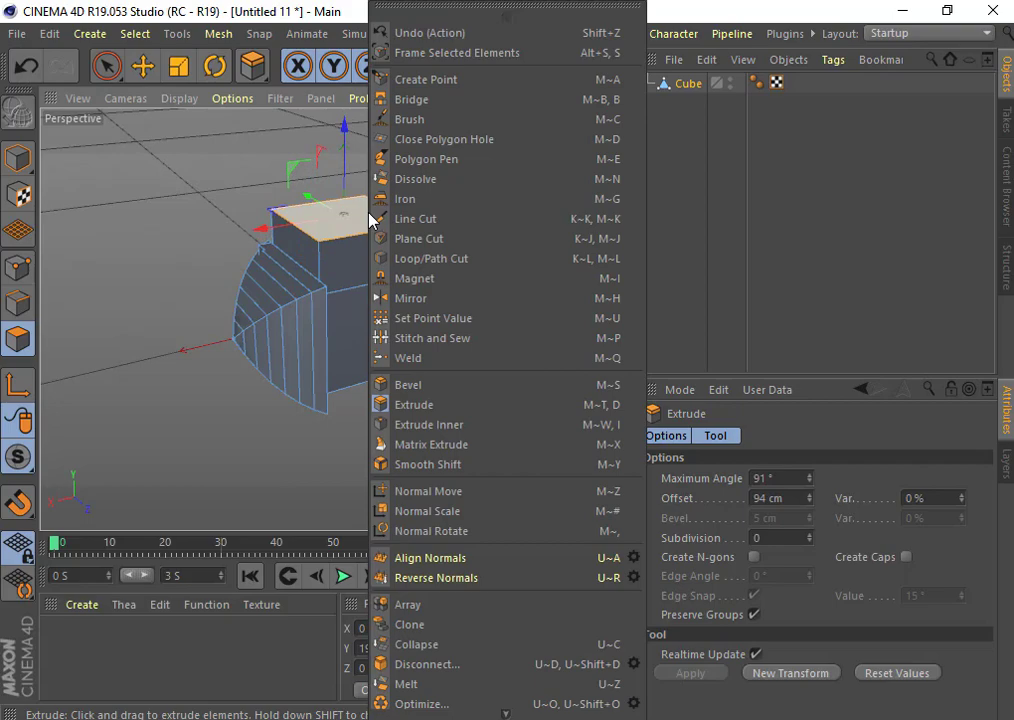
left_click(428, 384)
left_click_drag(355, 254, 363, 174)
Extrude the lower block's front face outward into a long box
left_click(387, 316)
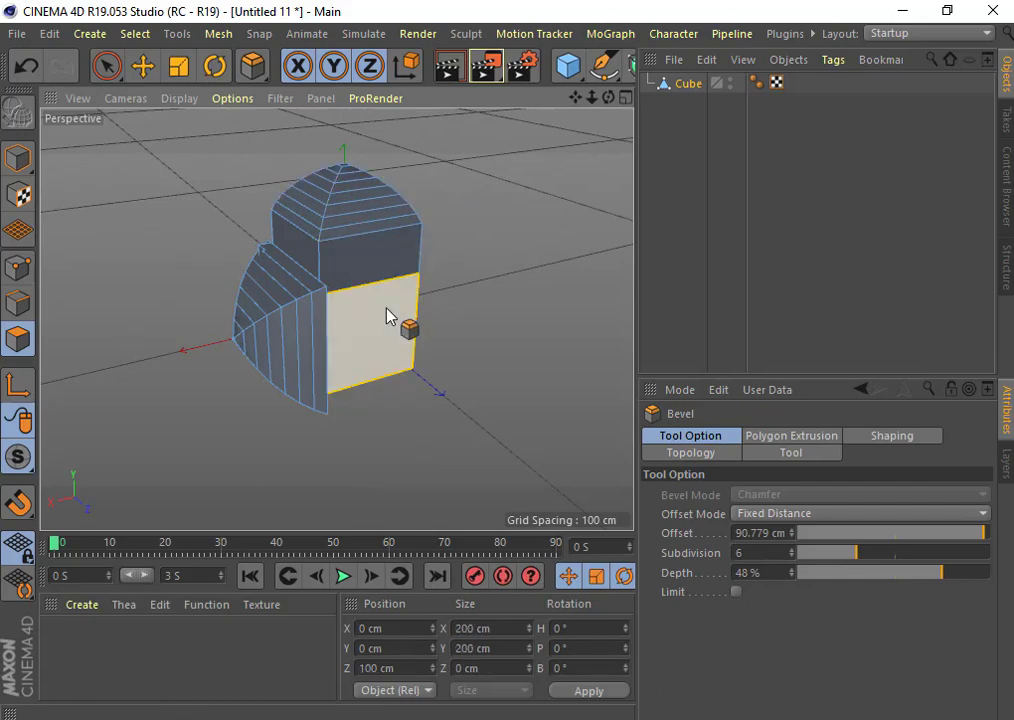
right_click(390, 338)
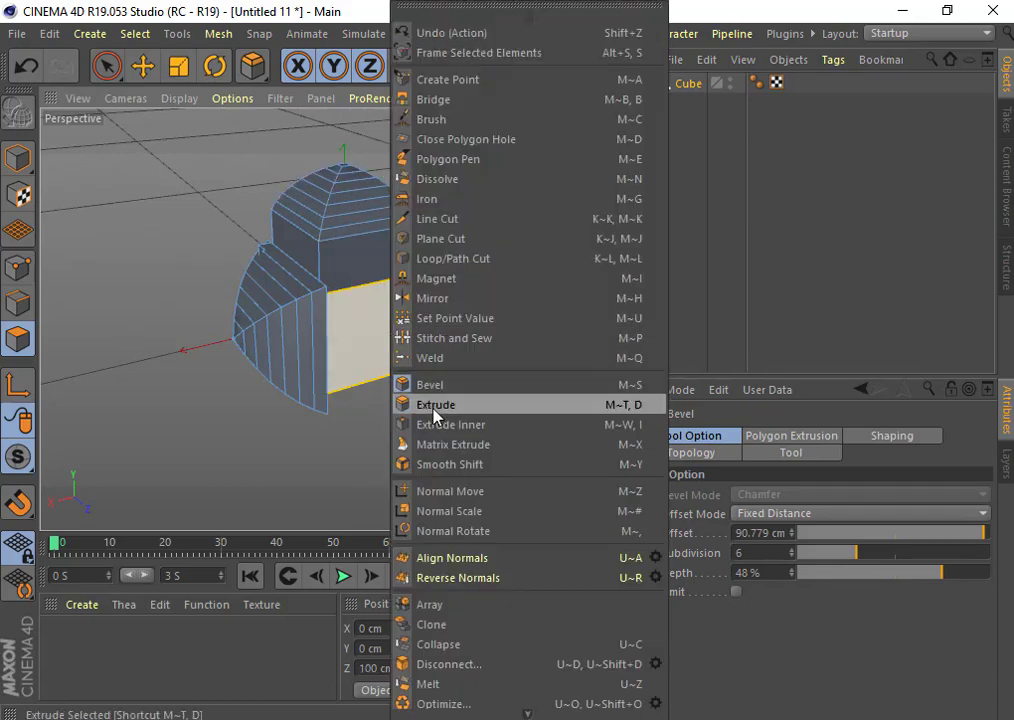
left_click(398, 403)
mouse_move(398, 374)
left_mouse_down()
mouse_move(410, 407)
mouse_move(467, 455)
left_mouse_up()
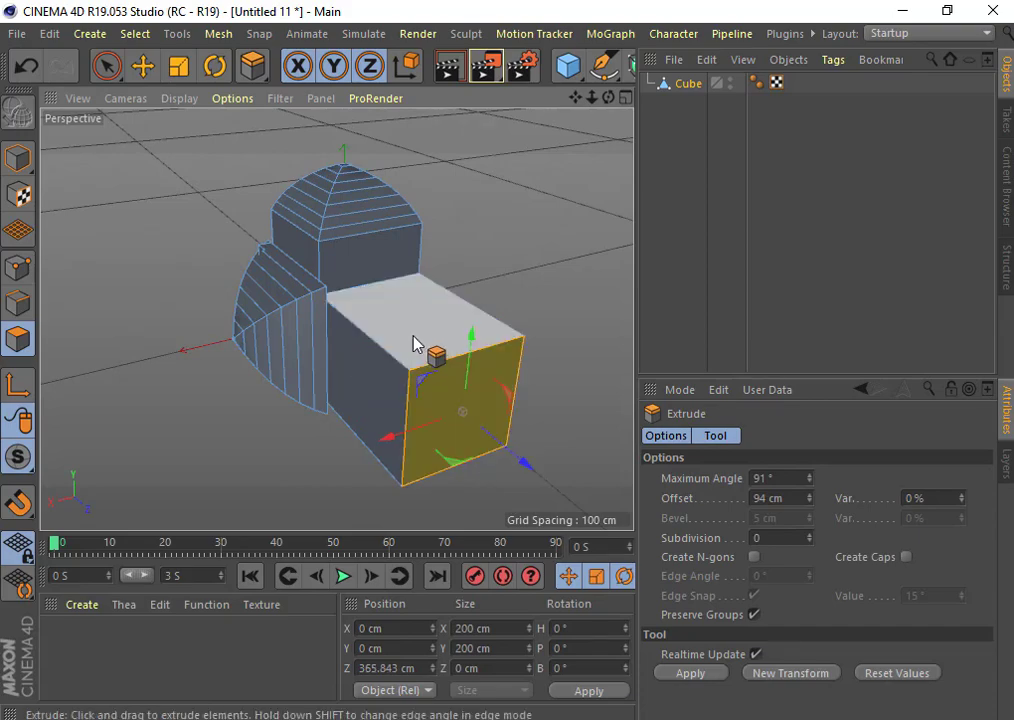
left_click(413, 342)
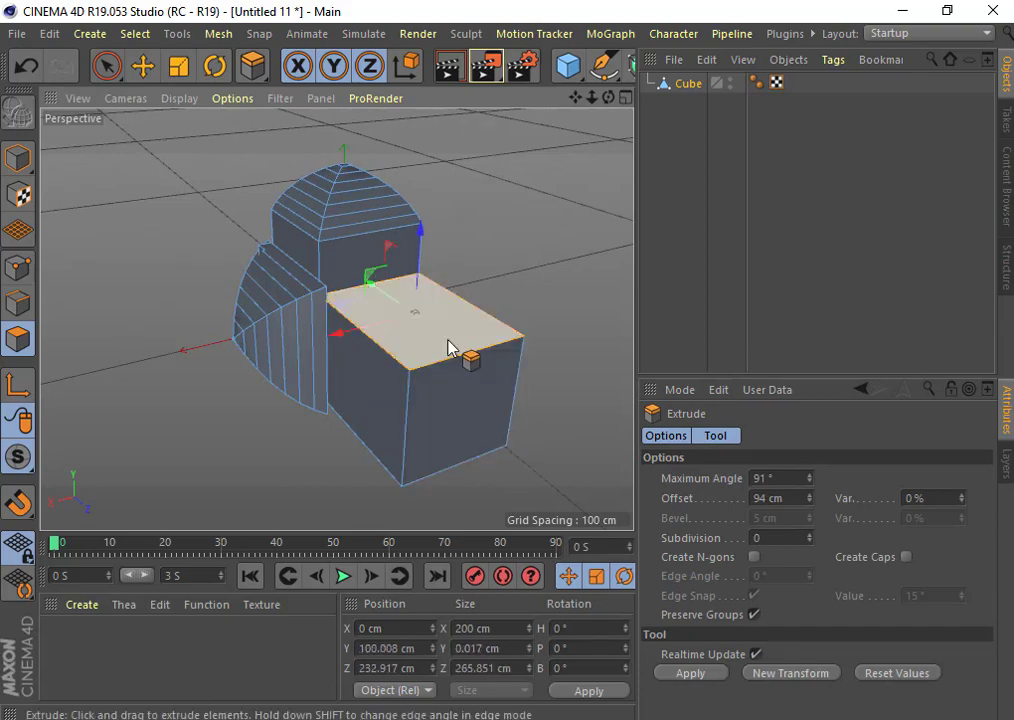
Inset a smaller face on the long box's top with Extrude Inner
right_click(448, 340)
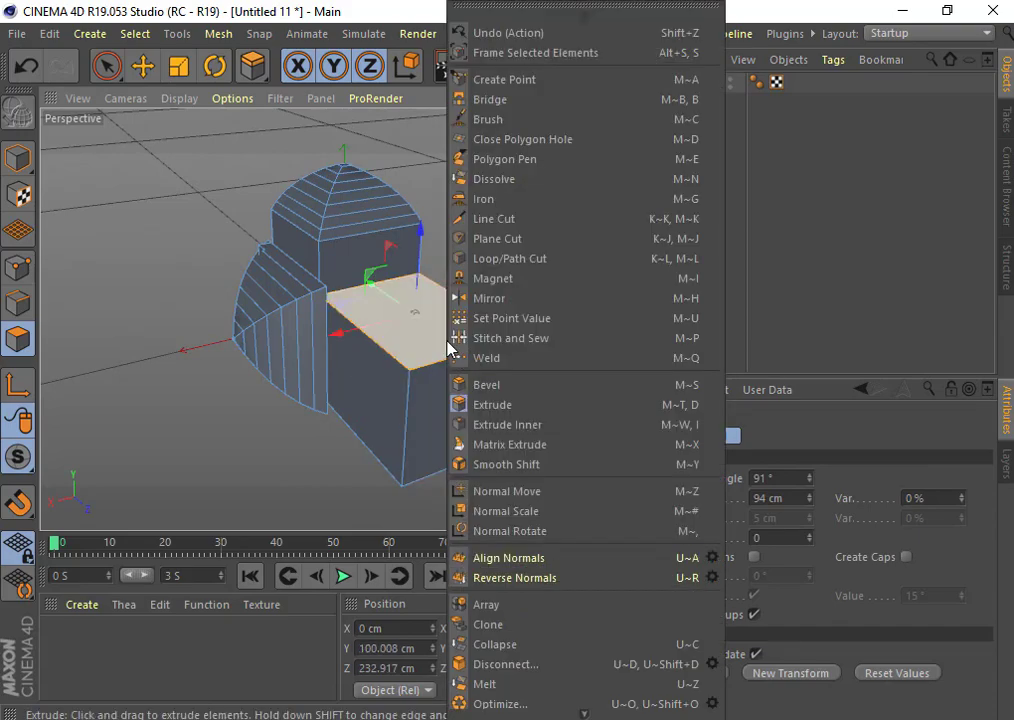
left_click(502, 422)
left_click_drag(446, 346, 494, 346)
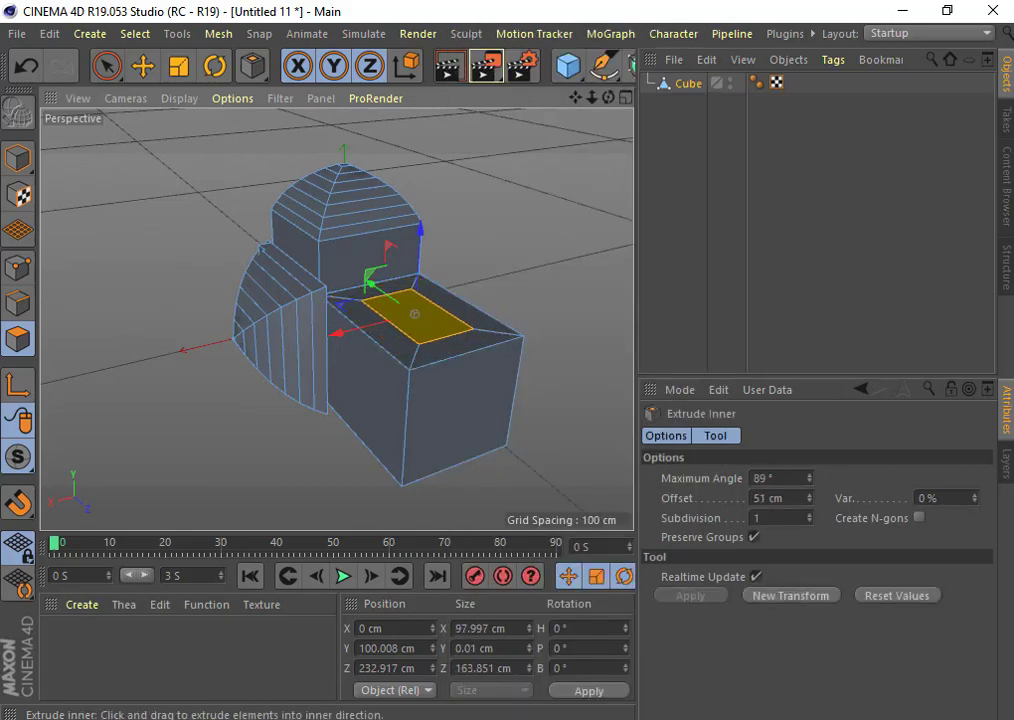
Extrude the inset face up 148 cm into a second tower
right_click(437, 317)
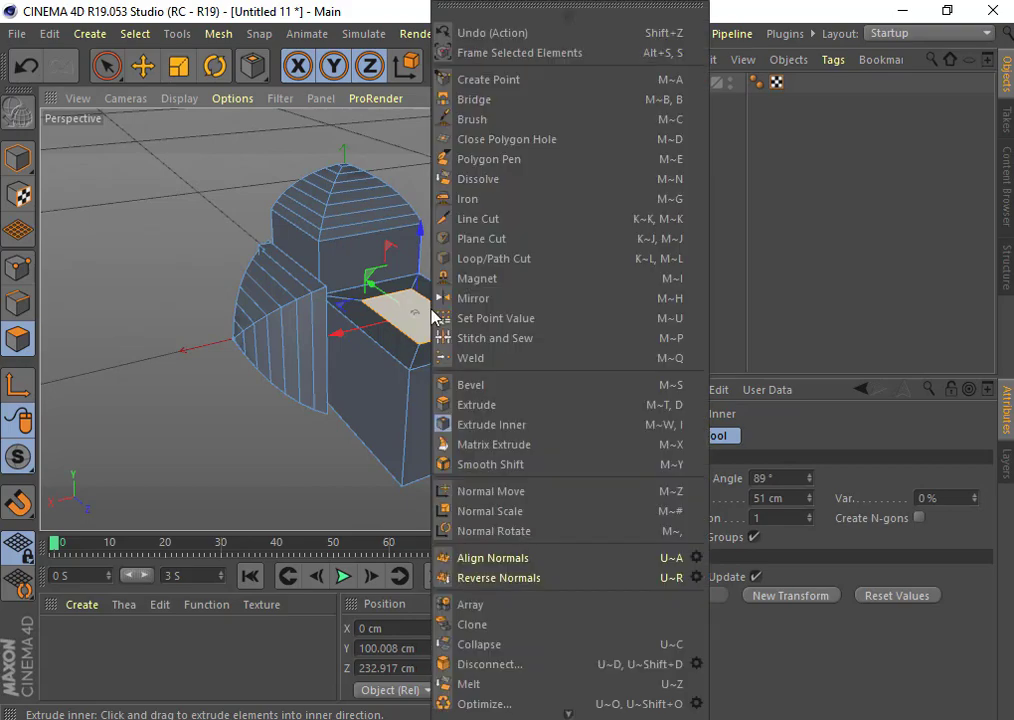
left_click(476, 404)
mouse_move(441, 323)
left_mouse_down()
mouse_move(432, 323)
mouse_move(480, 323)
left_mouse_up()
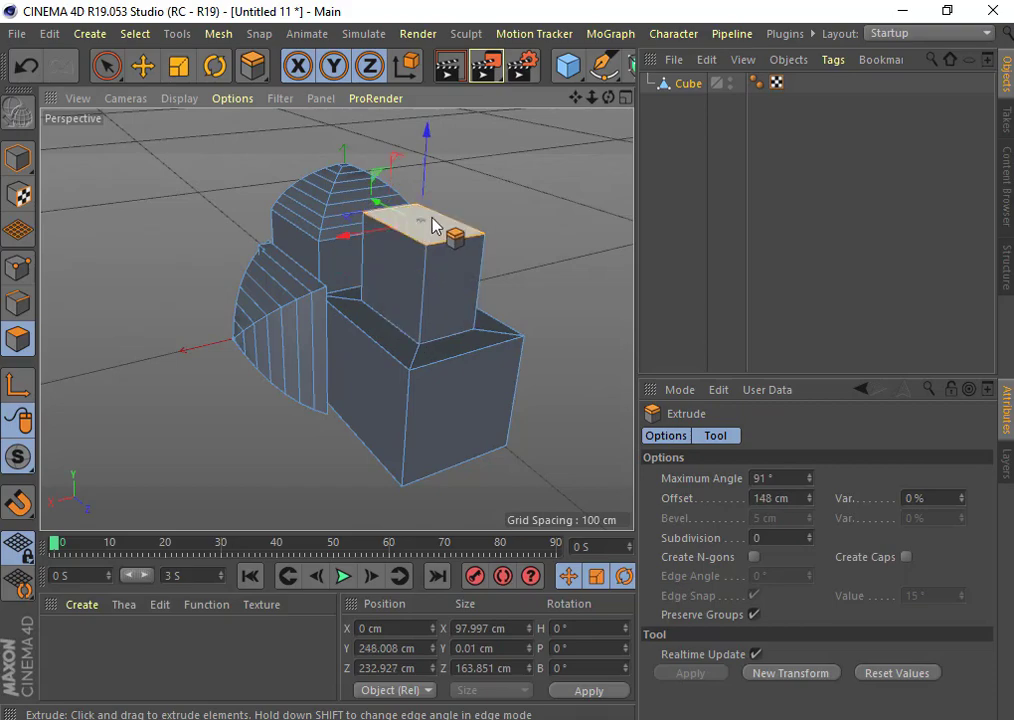
Bevel the tower's top face 43.245 cm into a curved rounded cap
right_click(435, 237)
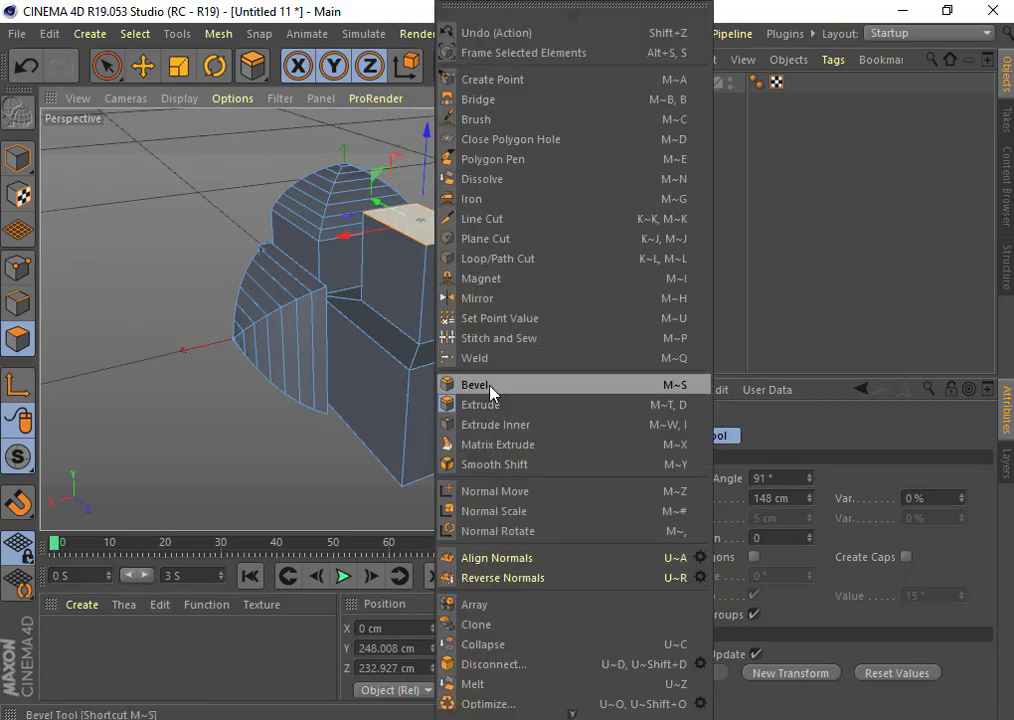
left_click(445, 386)
left_click_drag(432, 222, 447, 205)
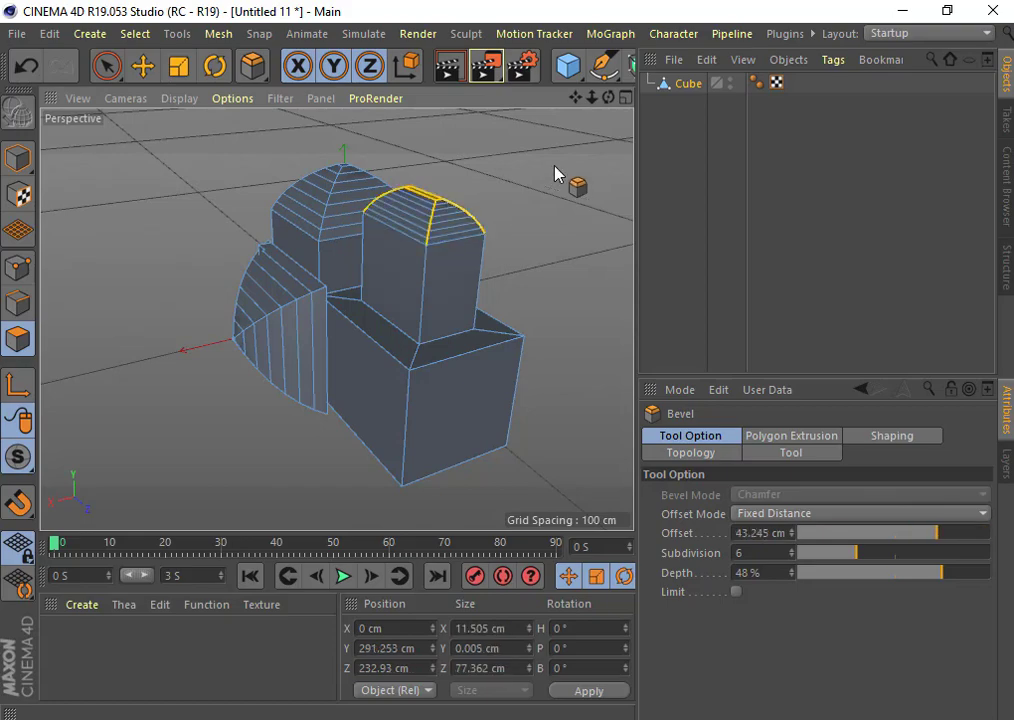
Orbit around to view the two-tower model from its other side, dismissing the mesh menu twice
left_click_drag(608, 98, 336, 318)
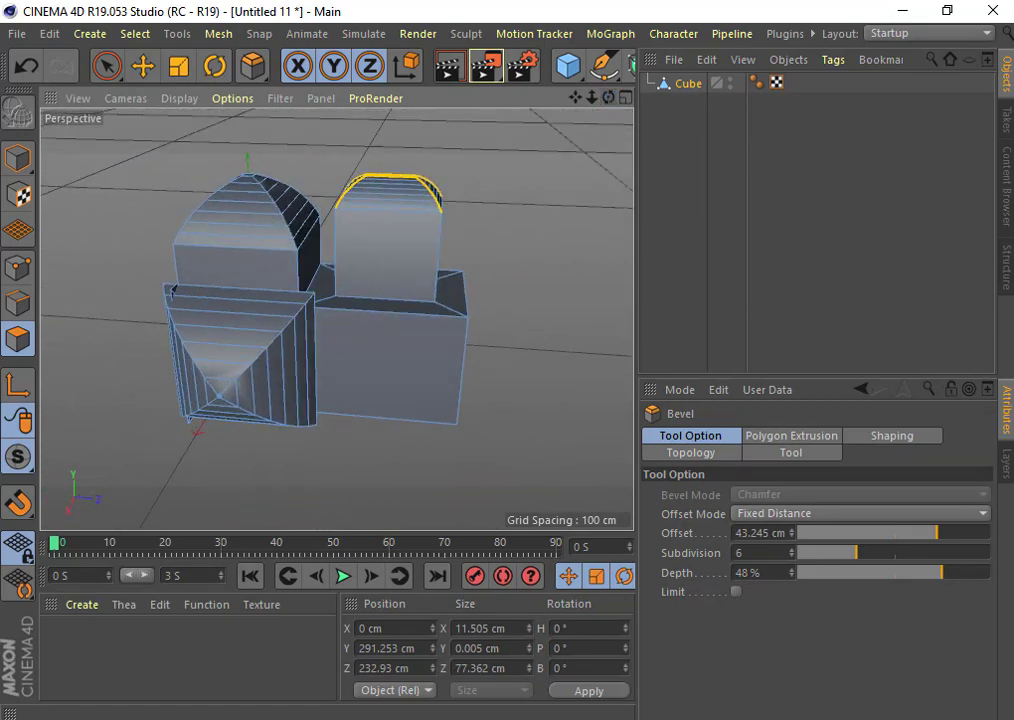
right_click(388, 270)
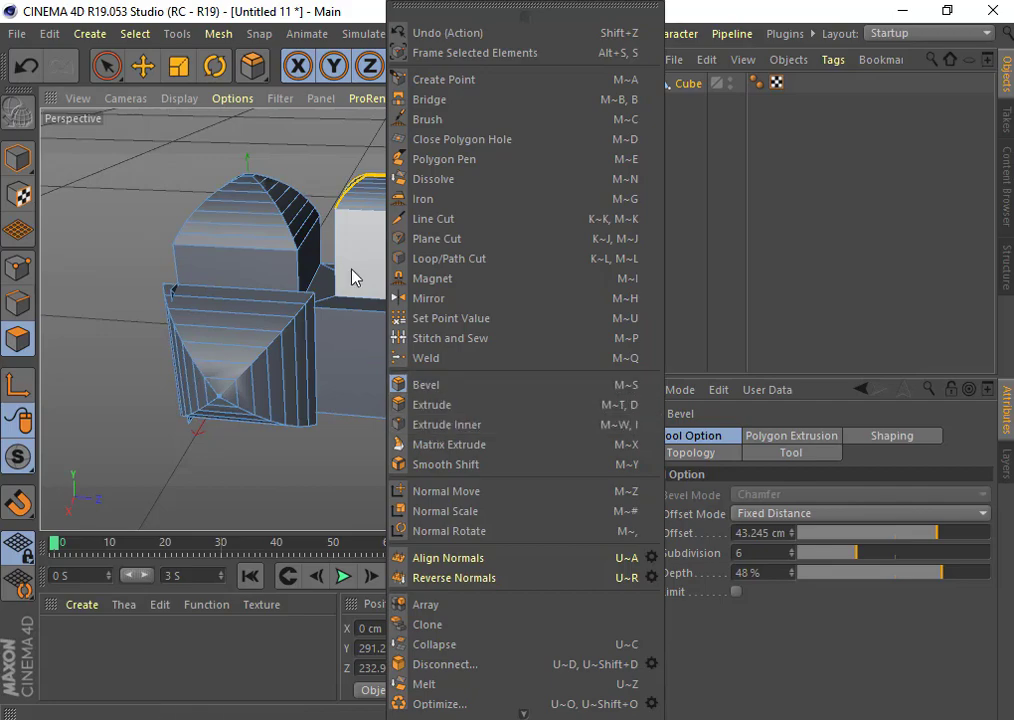
left_click(335, 163)
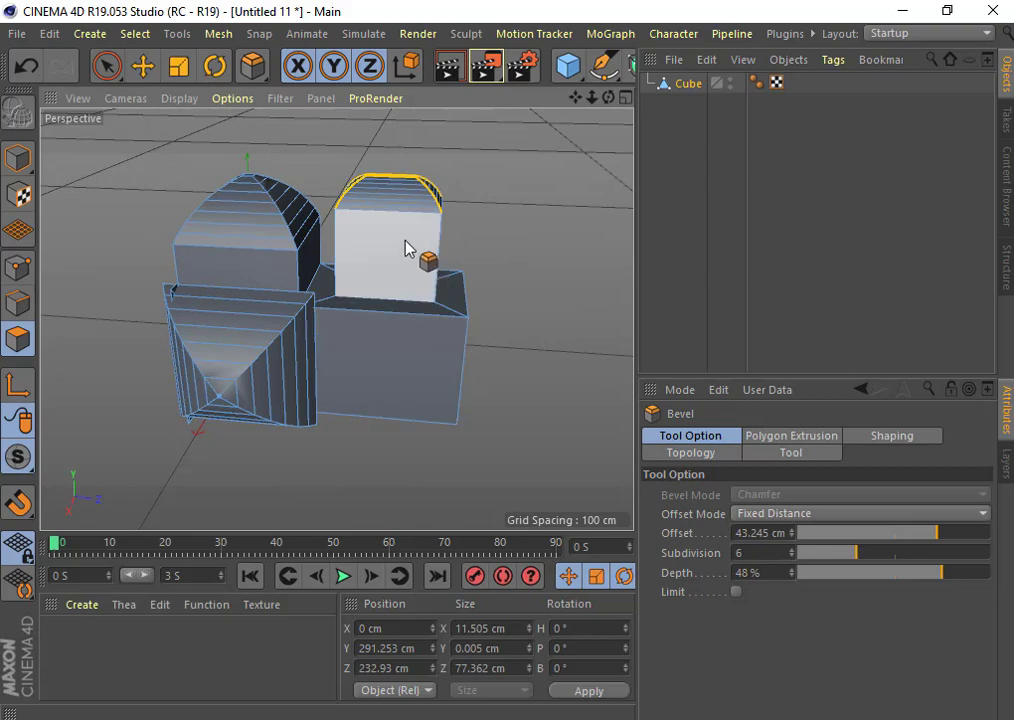
right_click(405, 248)
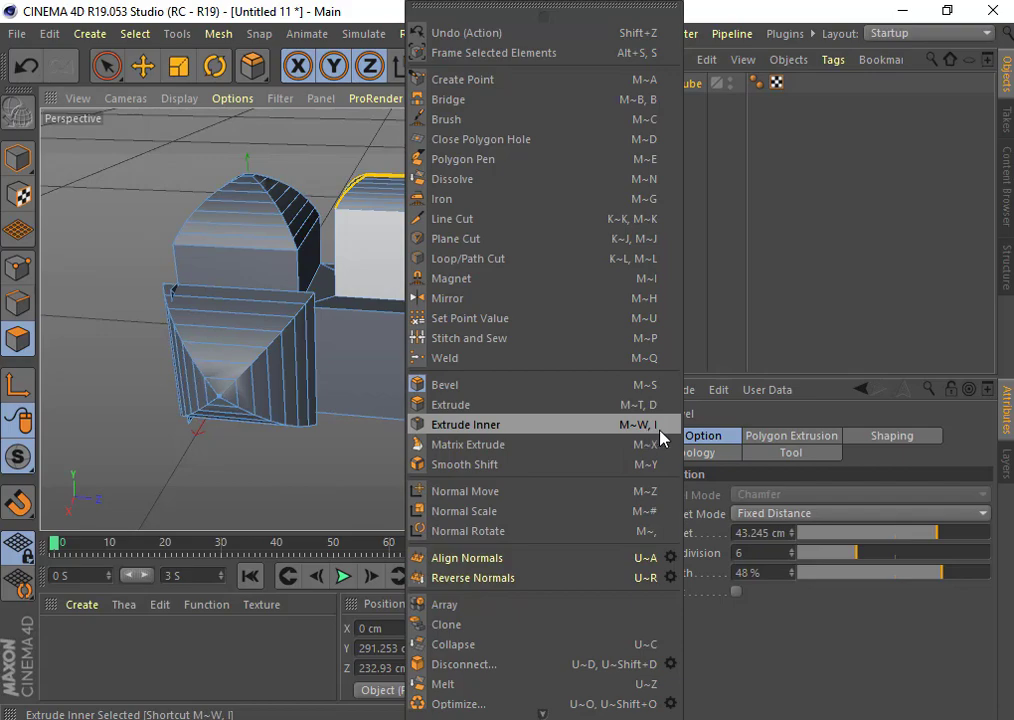
left_click(296, 136)
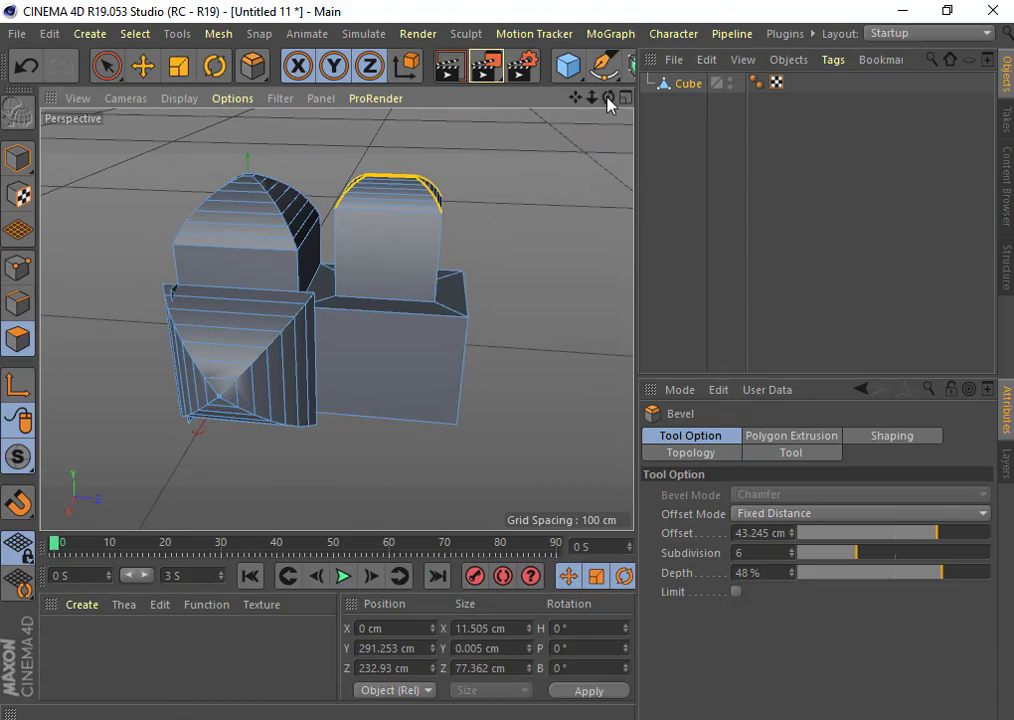
Orbit back to a front-corner view showing the stepped base and both bevelled towers
mouse_move(608, 97)
left_mouse_down()
mouse_move(900, 100)
mouse_move(605, 105)
mouse_move(760, 105)
left_mouse_up()
left_click_drag(336, 318, 576, 138, "alt")
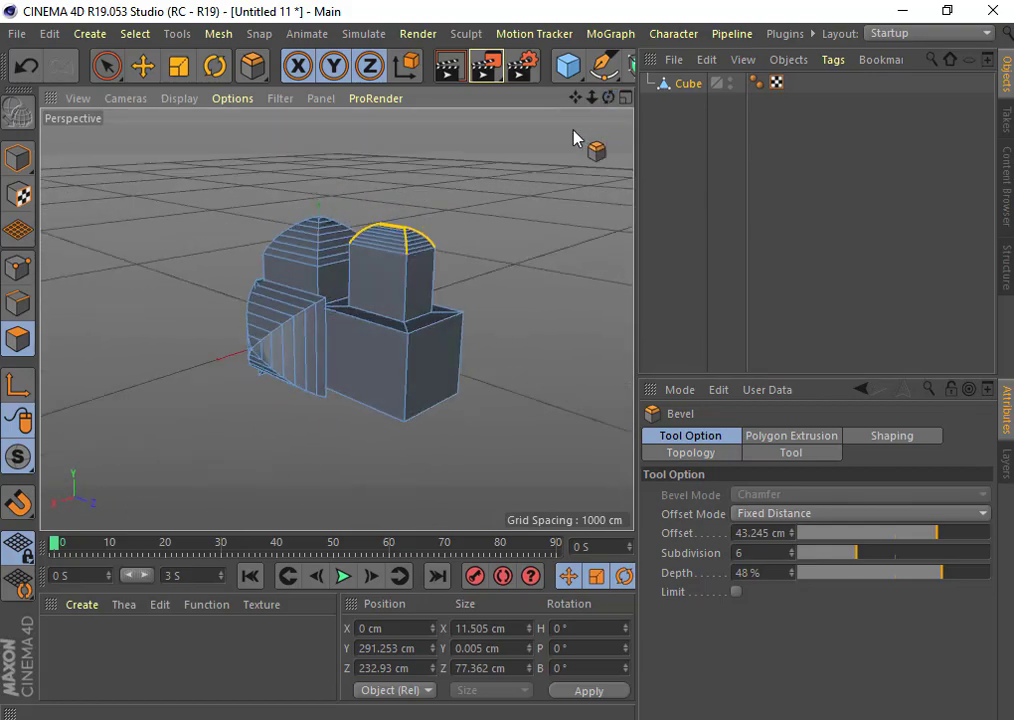
left_click_drag(608, 97, 420, 100)
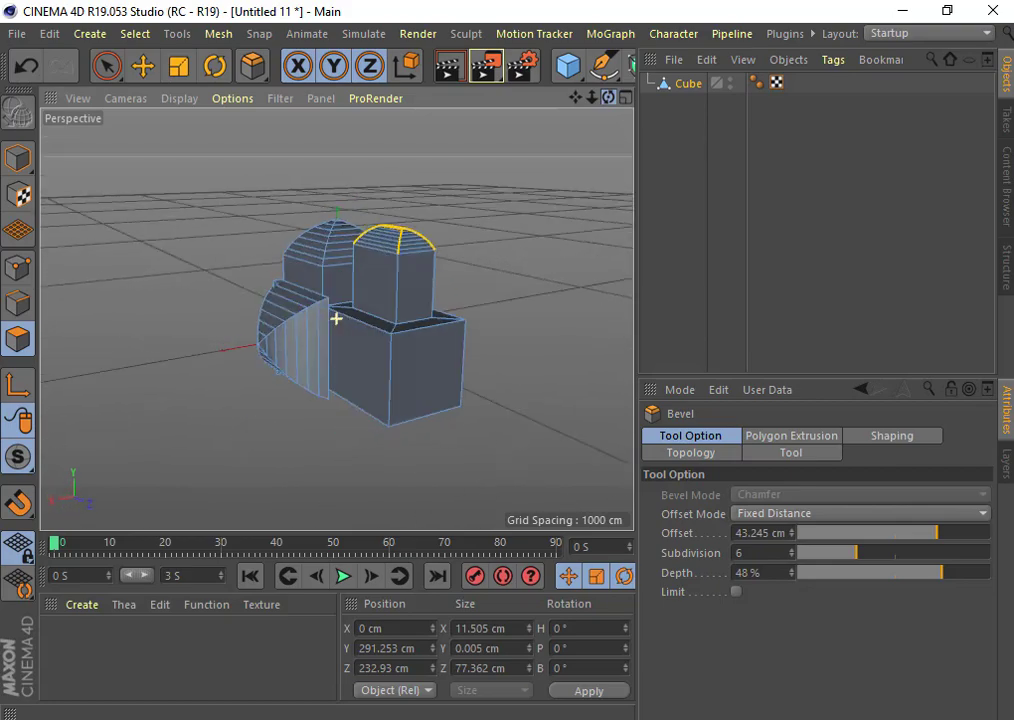
left_click_drag(420, 100, 360, 105)
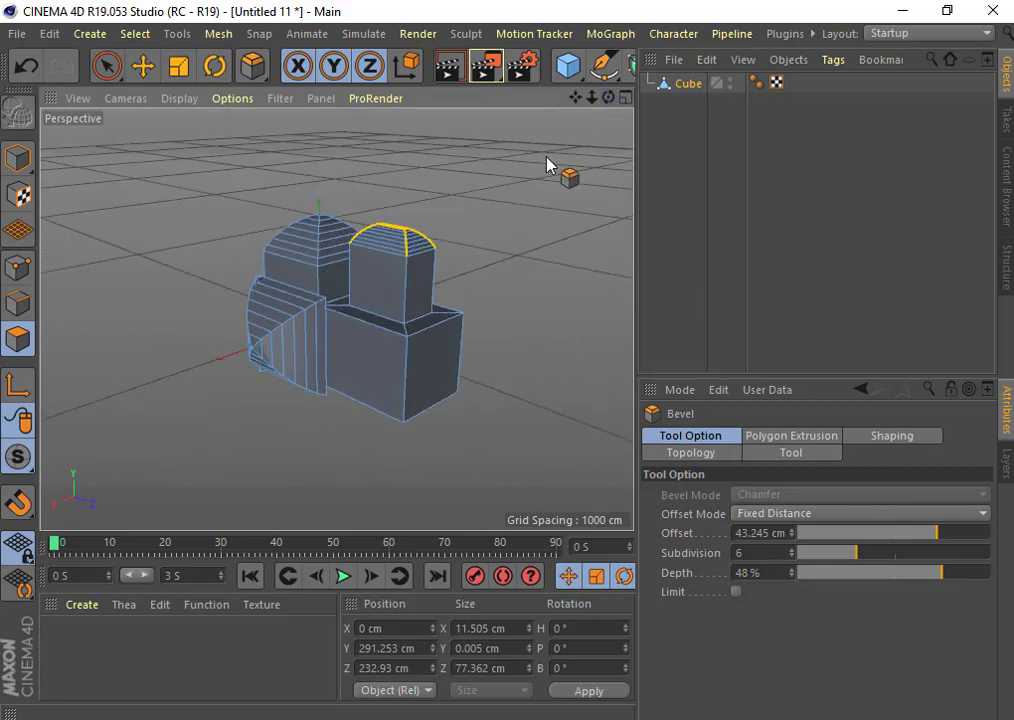